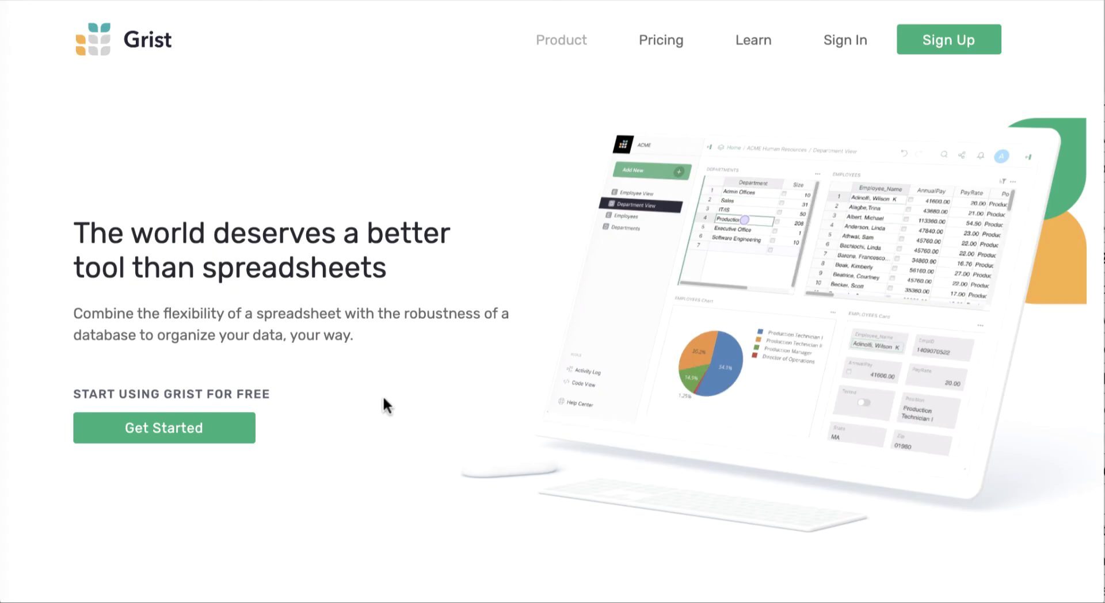
Step: Get started with Grist for free and look over the Examples & Templates offered on the documents home page
{"action": "left_click", "coordinate": [176, 440]}
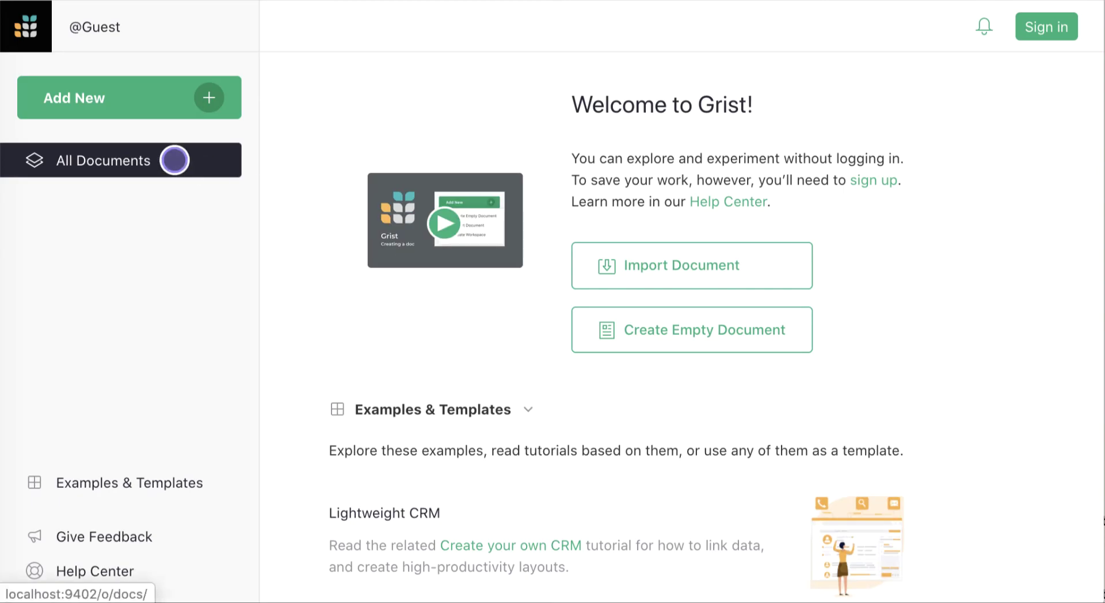
{"action": "scroll", "coordinate": [311, 408], "scroll_direction": "down", "scroll_amount": 3}
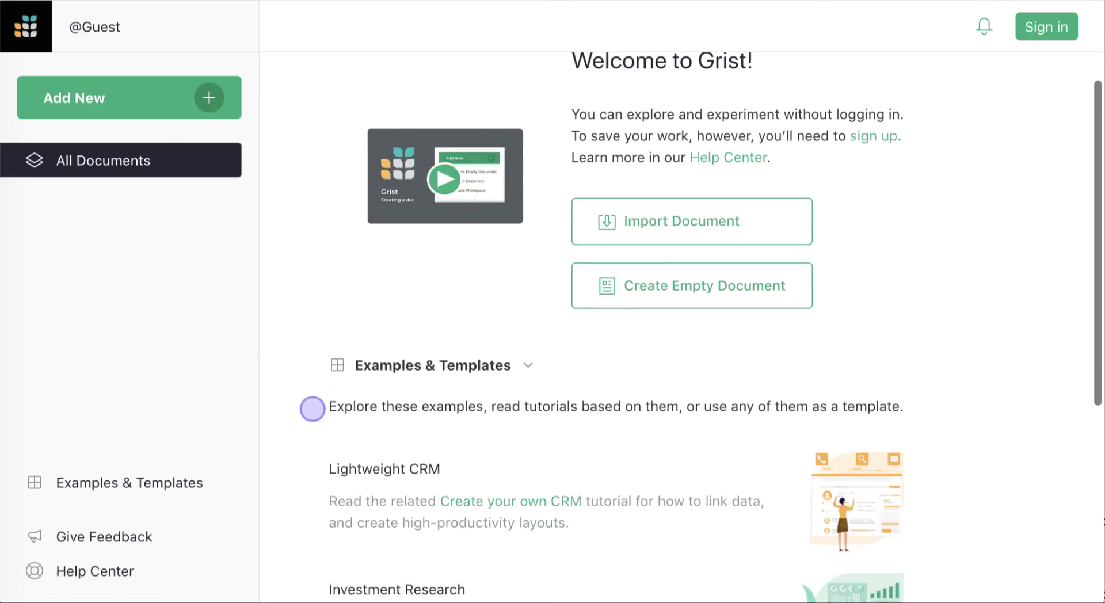
{"action": "scroll", "coordinate": [498, 328], "scroll_direction": "down", "scroll_amount": 2}
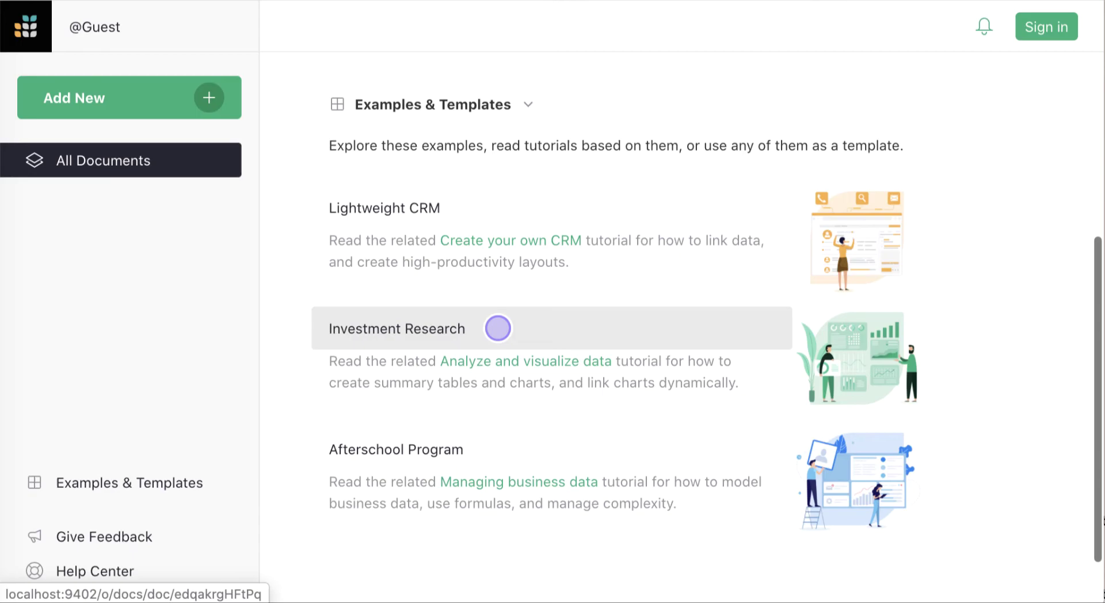
{"action": "scroll", "coordinate": [498, 328], "scroll_direction": "down", "scroll_amount": 1}
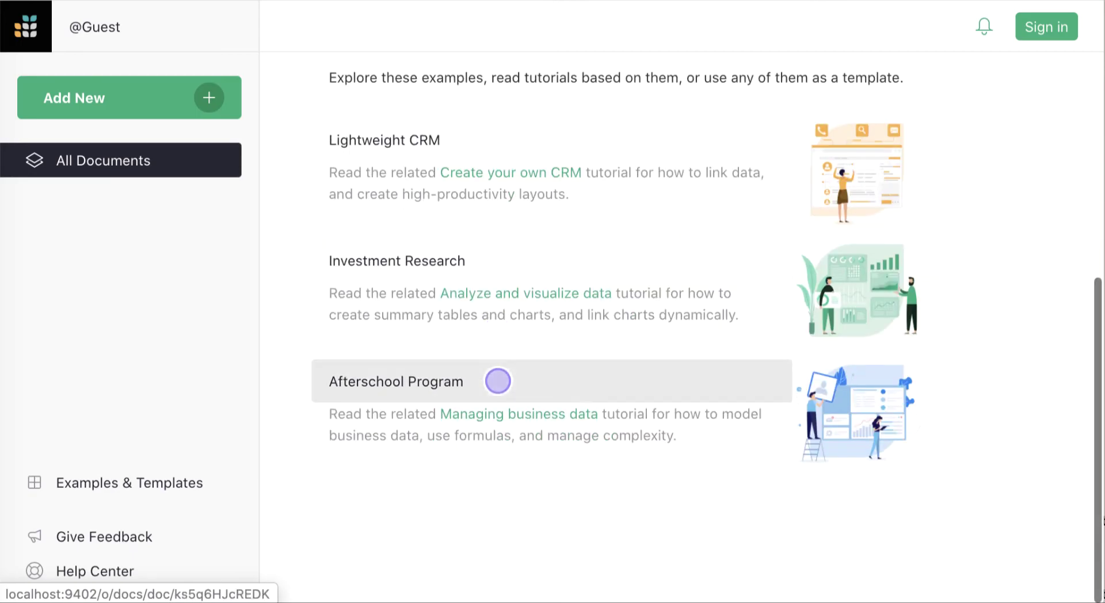
{"action": "scroll", "coordinate": [497, 381], "scroll_direction": "up", "scroll_amount": 6}
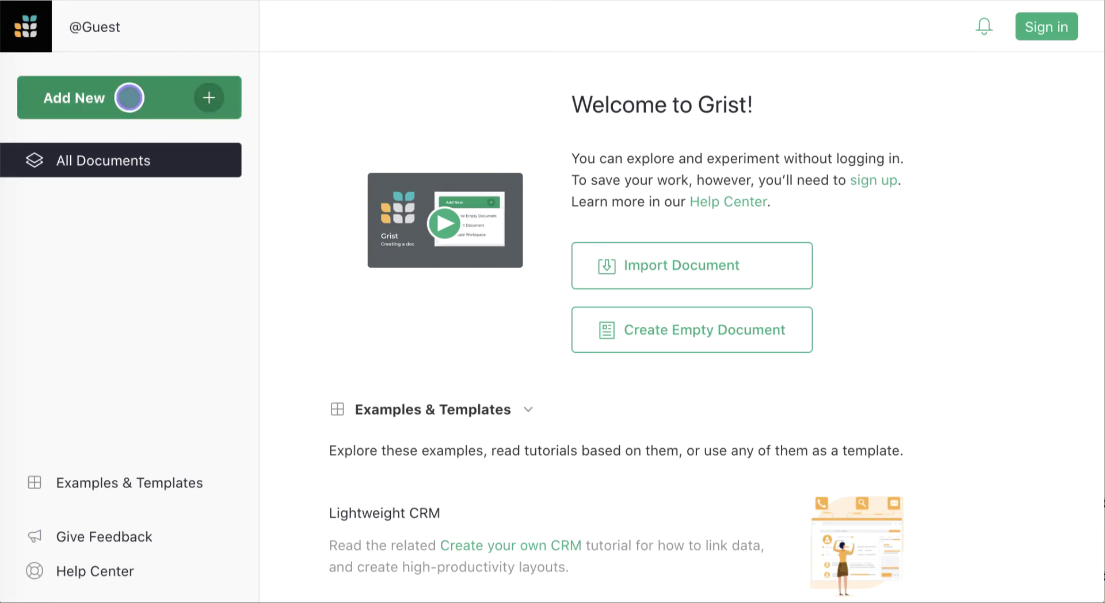
Step: Import investment-data.xlsx as a new document
{"action": "left_click", "coordinate": [129, 97]}
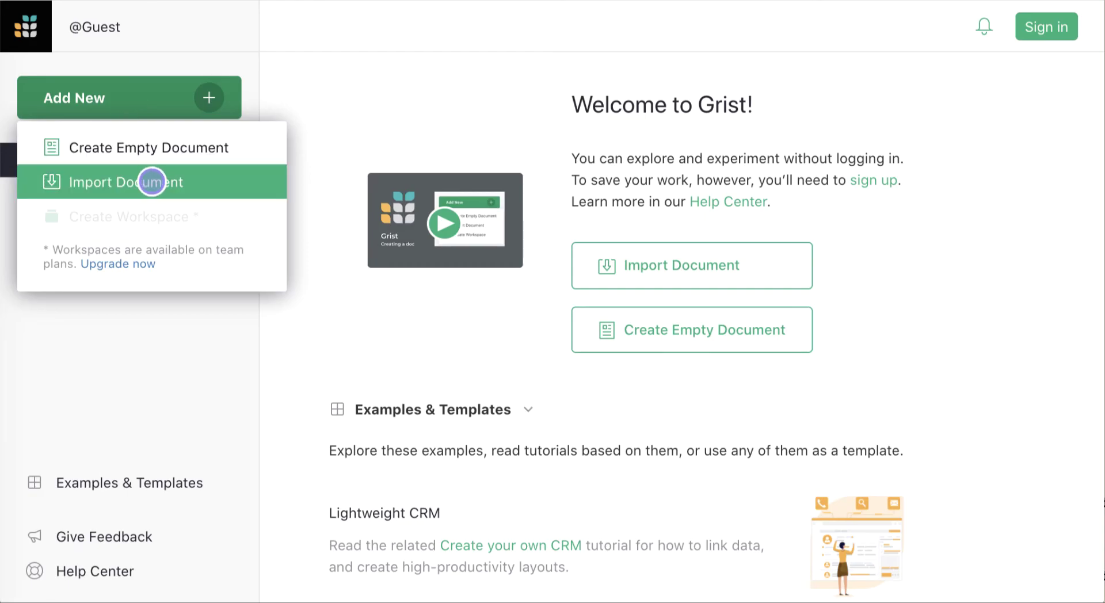
{"action": "left_click", "coordinate": [152, 182]}
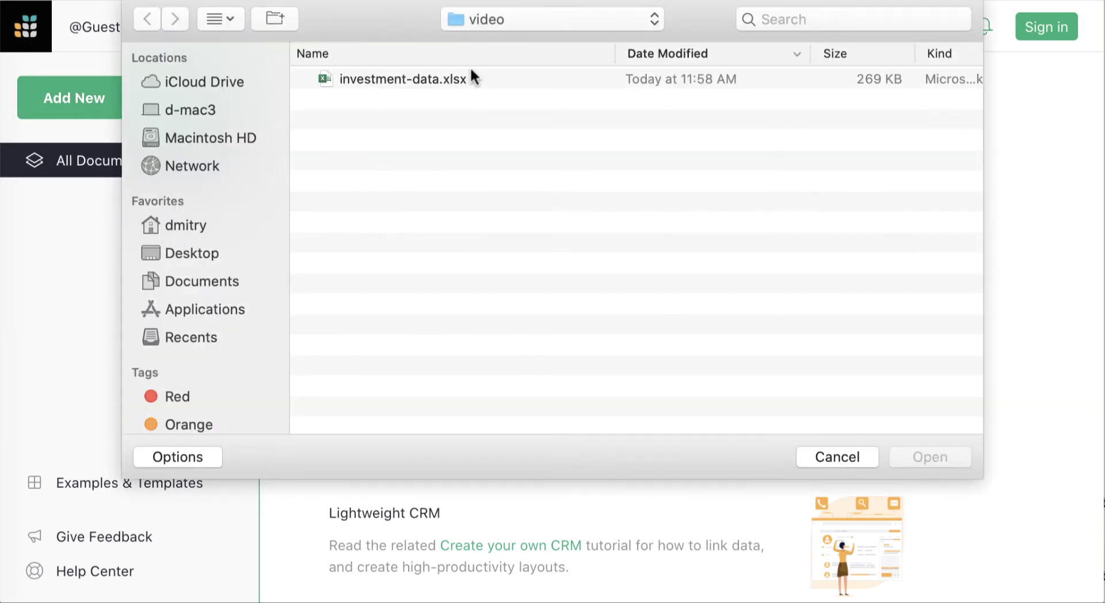
{"action": "left_click", "coordinate": [472, 79]}
{"action": "left_click", "coordinate": [914, 456]}
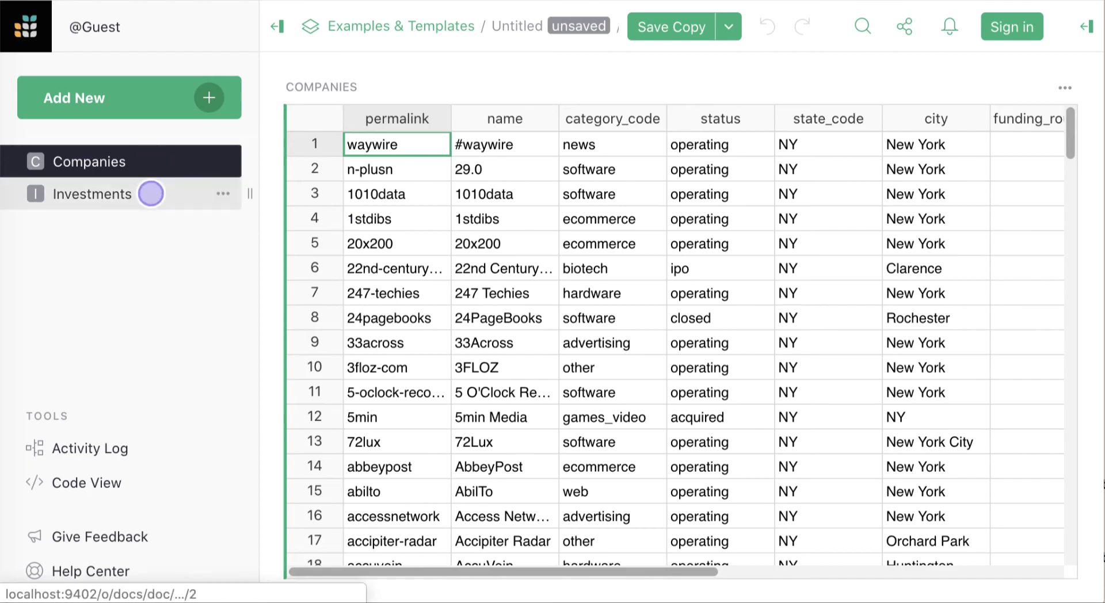
Step: Look through the imported Investments table's records and return to the Companies page
{"action": "left_click", "coordinate": [151, 193]}
{"action": "scroll", "coordinate": [368, 124], "scroll_direction": "down", "scroll_amount": 5}
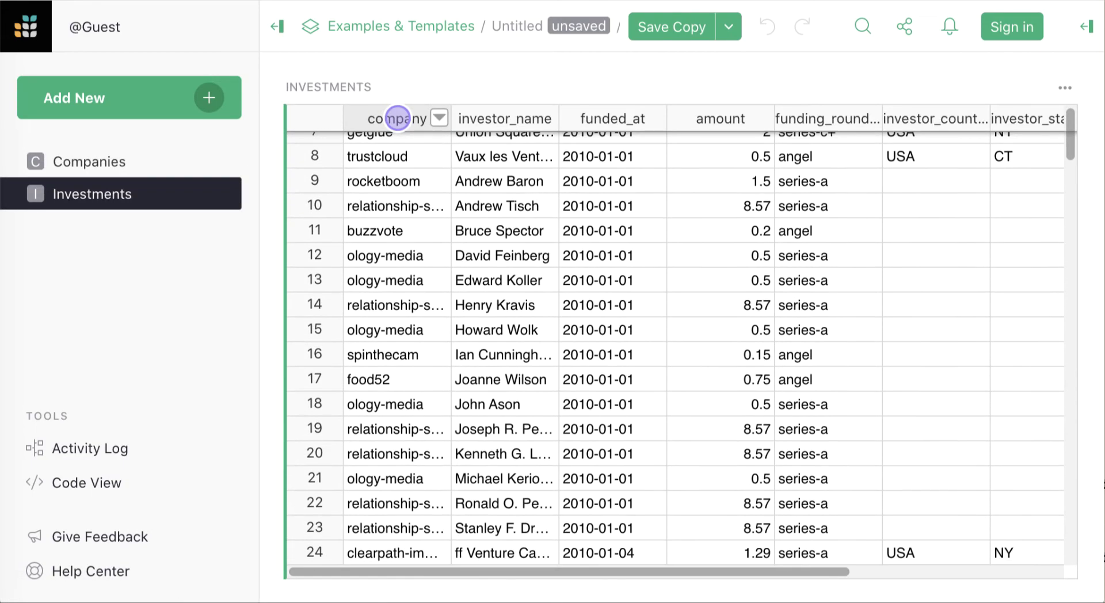
{"action": "left_click", "coordinate": [151, 161]}
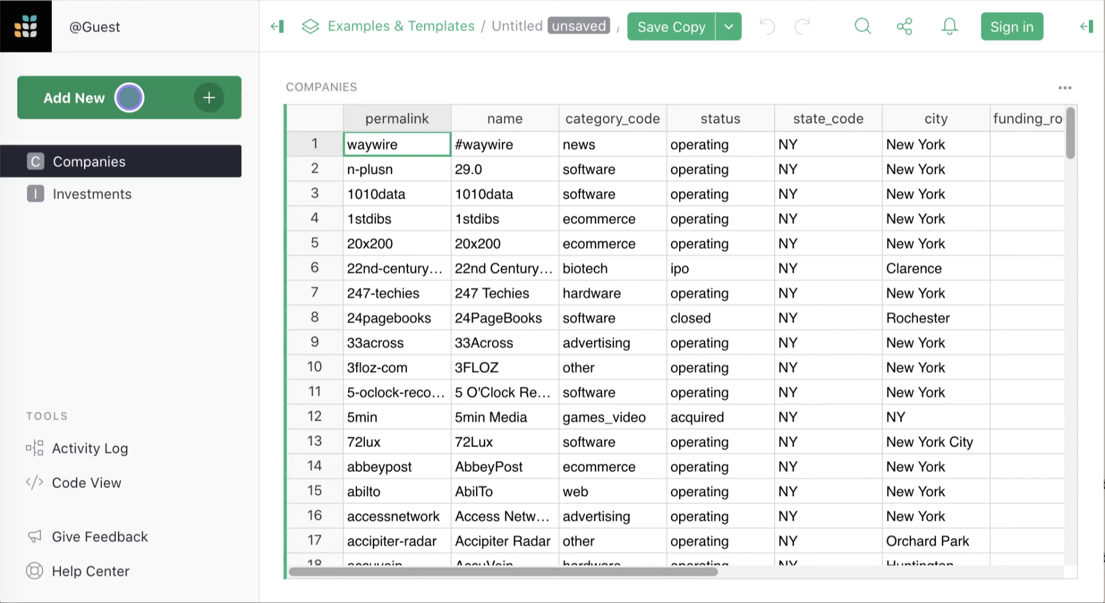
Step: Add a Table widget showing the Investments data to the Companies page
{"action": "left_click", "coordinate": [129, 97]}
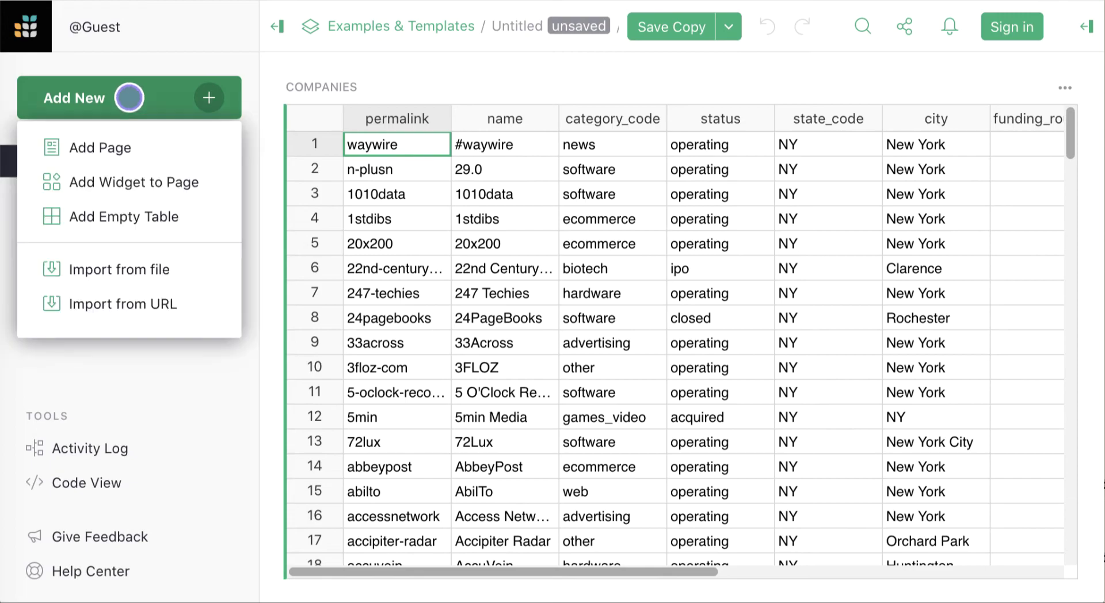
{"action": "left_click", "coordinate": [130, 179]}
{"action": "left_click", "coordinate": [603, 173]}
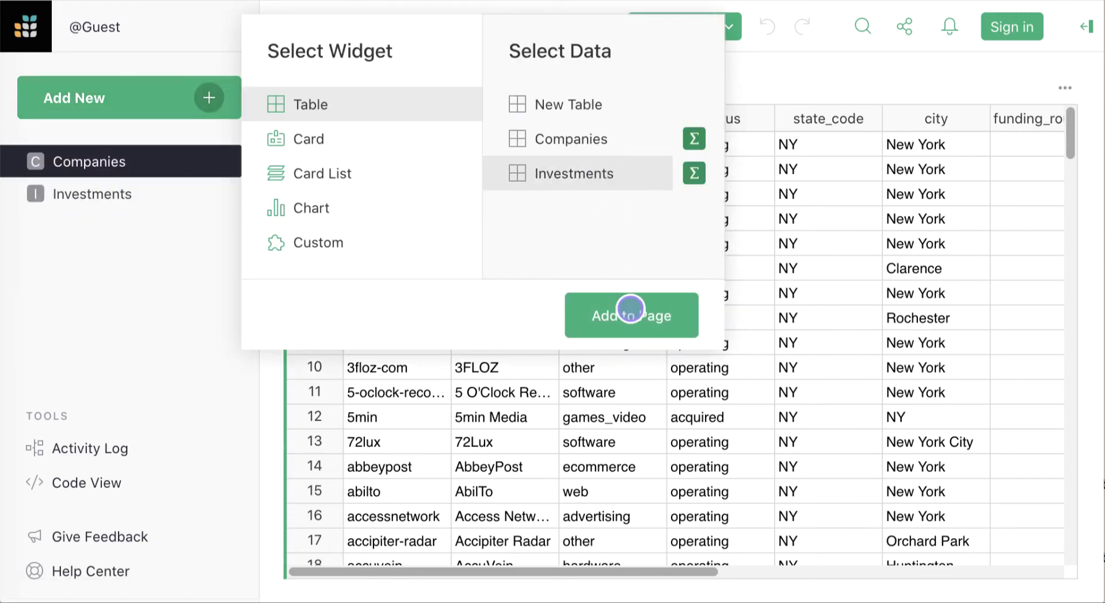
{"action": "left_click", "coordinate": [632, 315]}
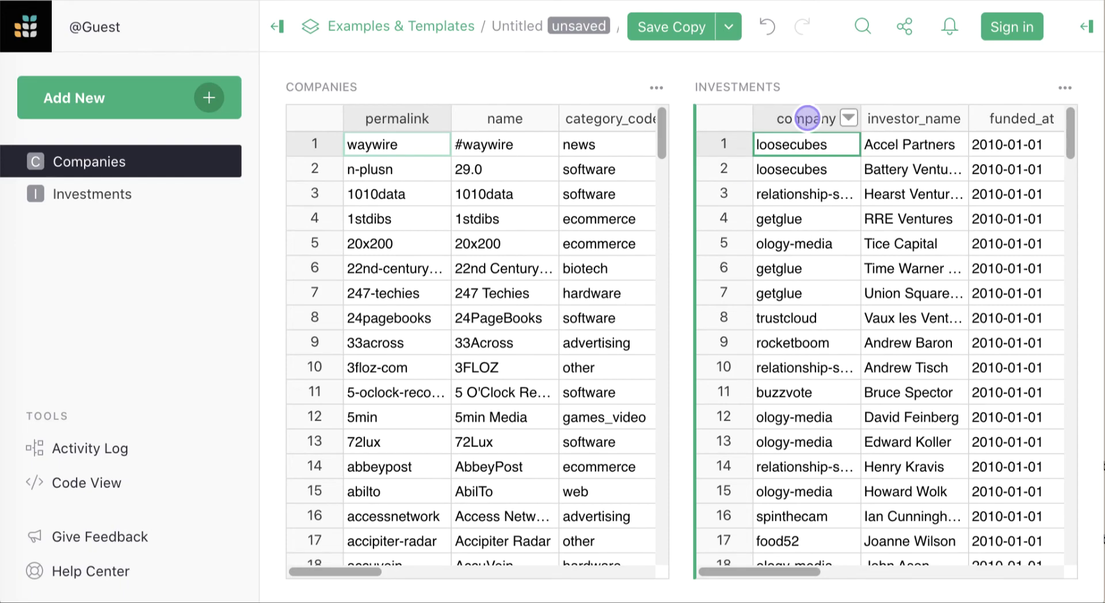
Step: Convert the company column of Investments to a Reference to the Companies table, showing the permalink column
{"action": "left_click", "coordinate": [808, 118]}
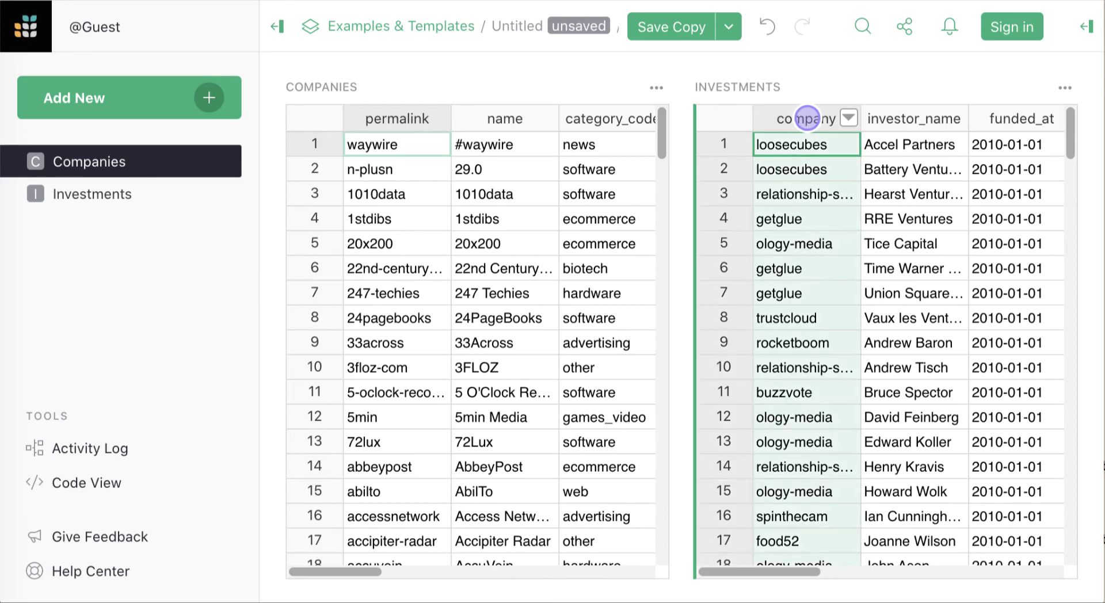
{"action": "left_click", "coordinate": [850, 117]}
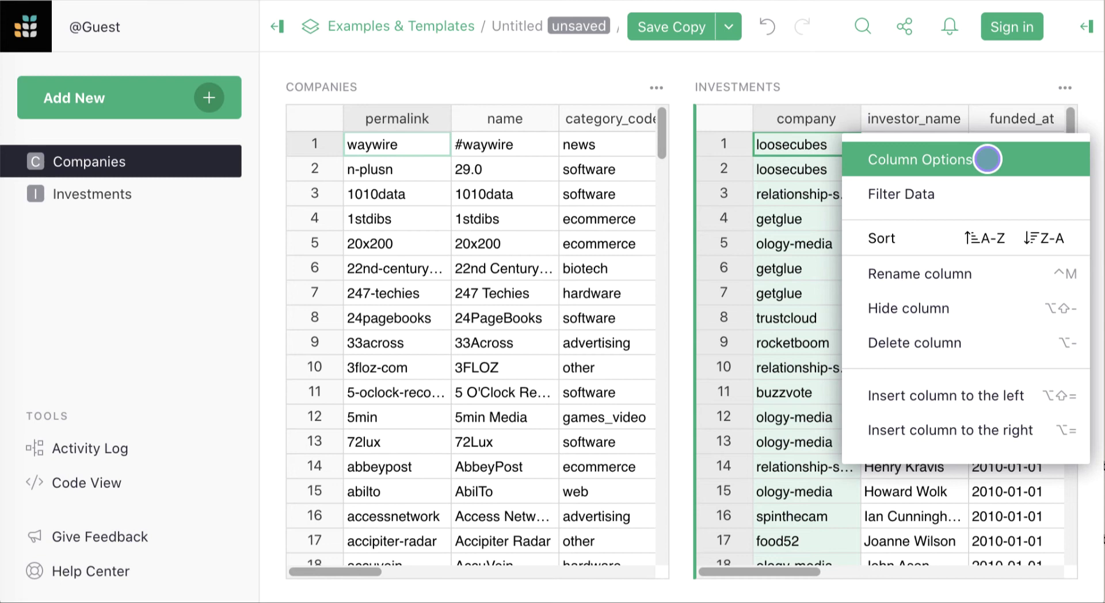
{"action": "left_click", "coordinate": [987, 159]}
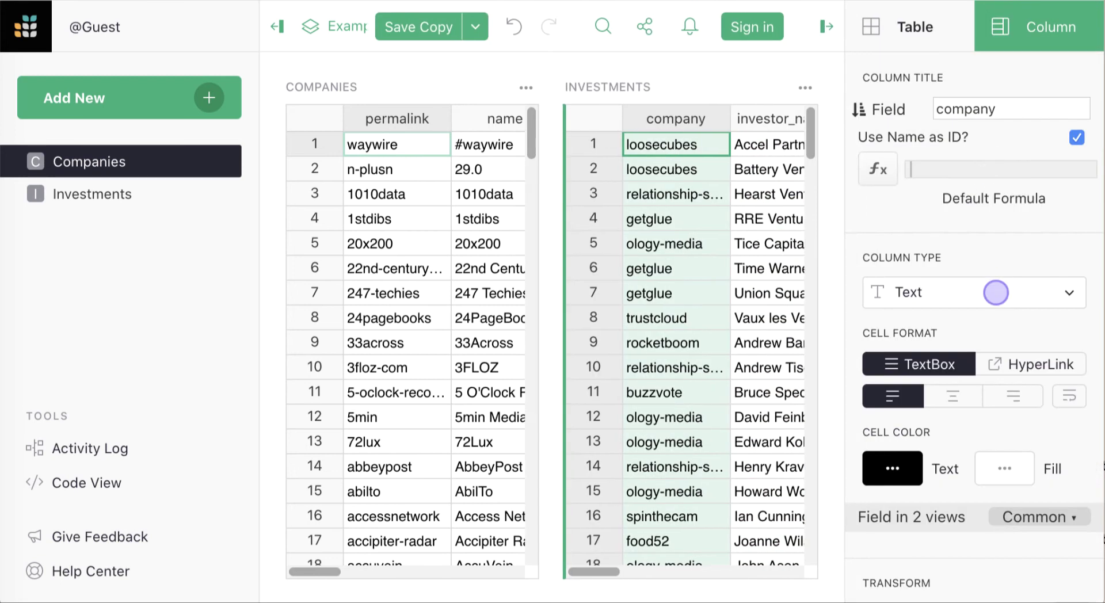
{"action": "left_click", "coordinate": [995, 293]}
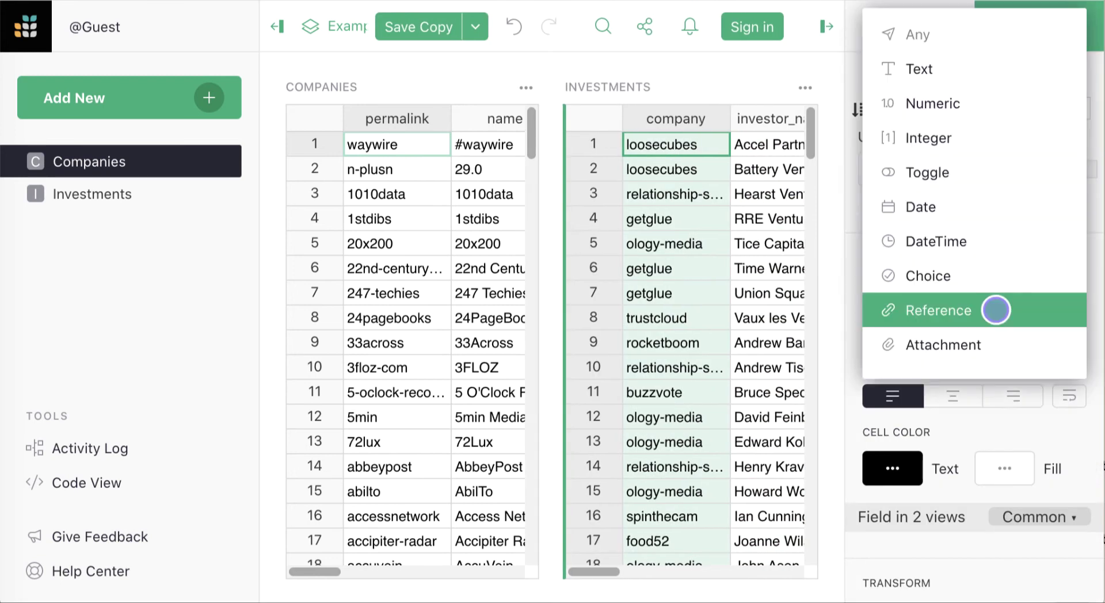
{"action": "left_click", "coordinate": [996, 310]}
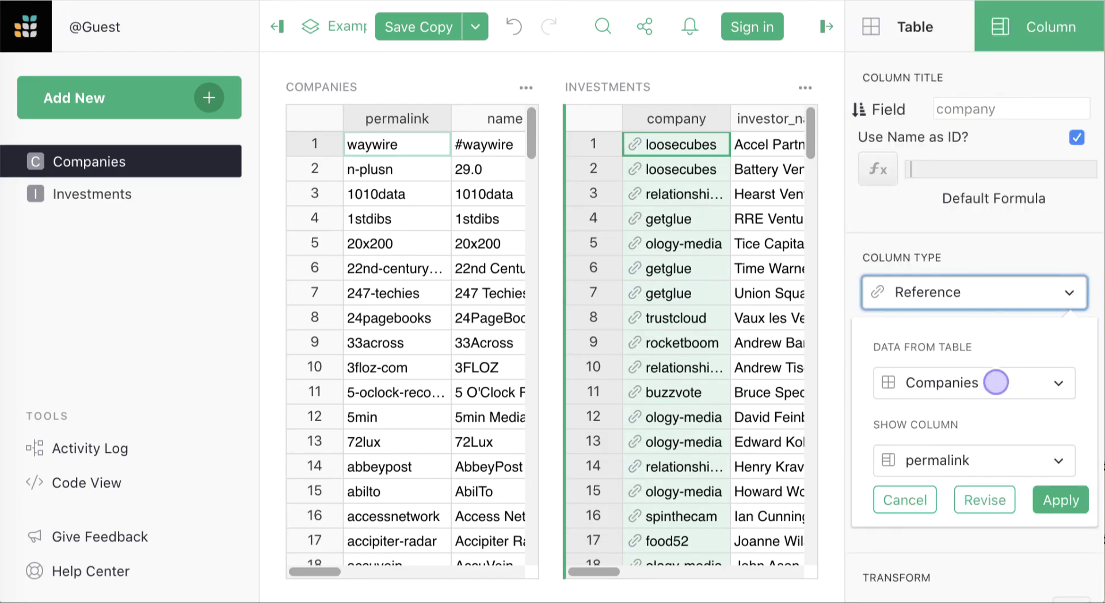
{"action": "left_click", "coordinate": [1061, 500]}
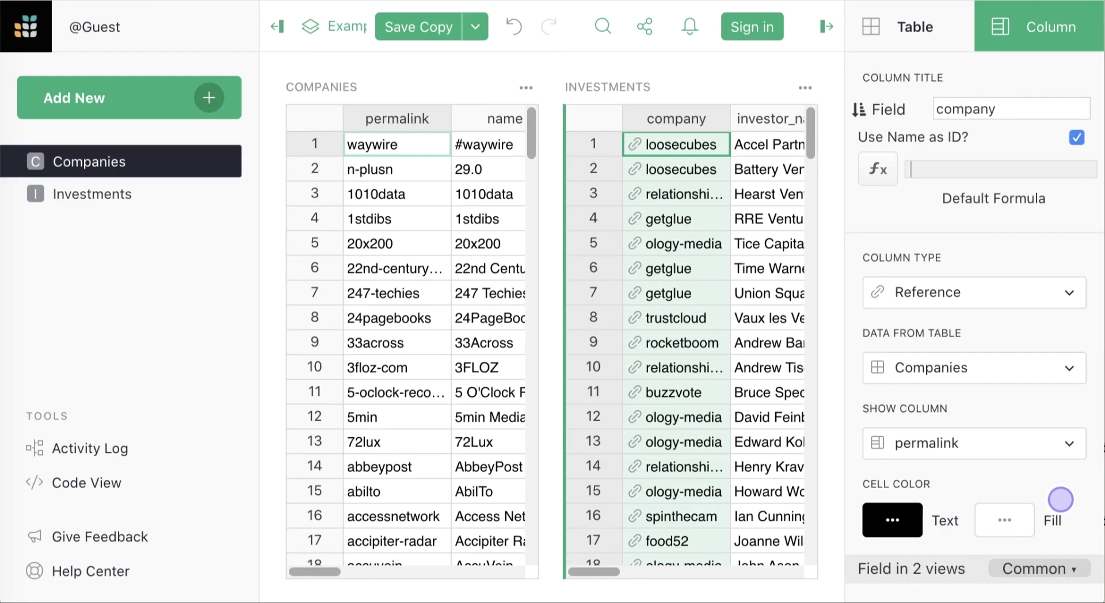
Step: Link the Investments widget so its records are selected by COMPANIES, and close the widget options
{"action": "left_click", "coordinate": [909, 27]}
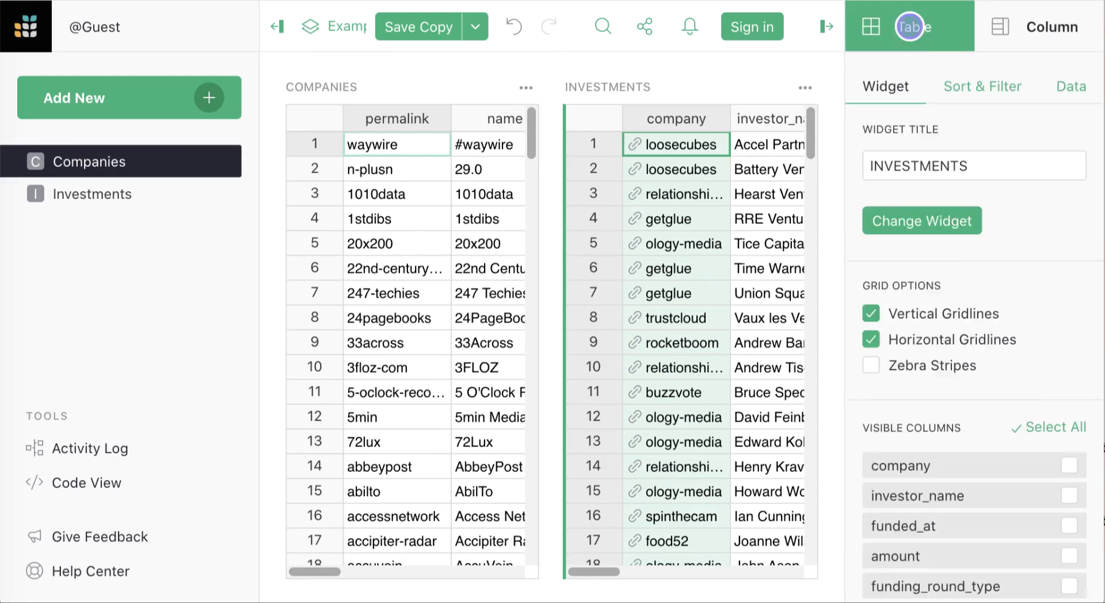
{"action": "left_click", "coordinate": [923, 221]}
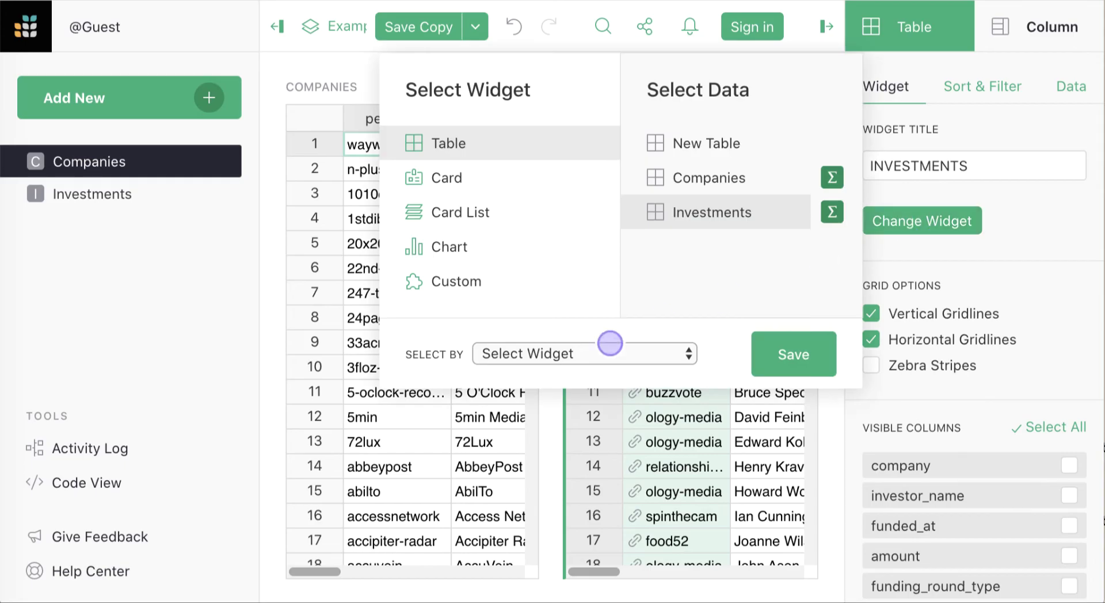
{"action": "left_click", "coordinate": [654, 353]}
{"action": "left_click", "coordinate": [654, 370]}
{"action": "left_click", "coordinate": [654, 353]}
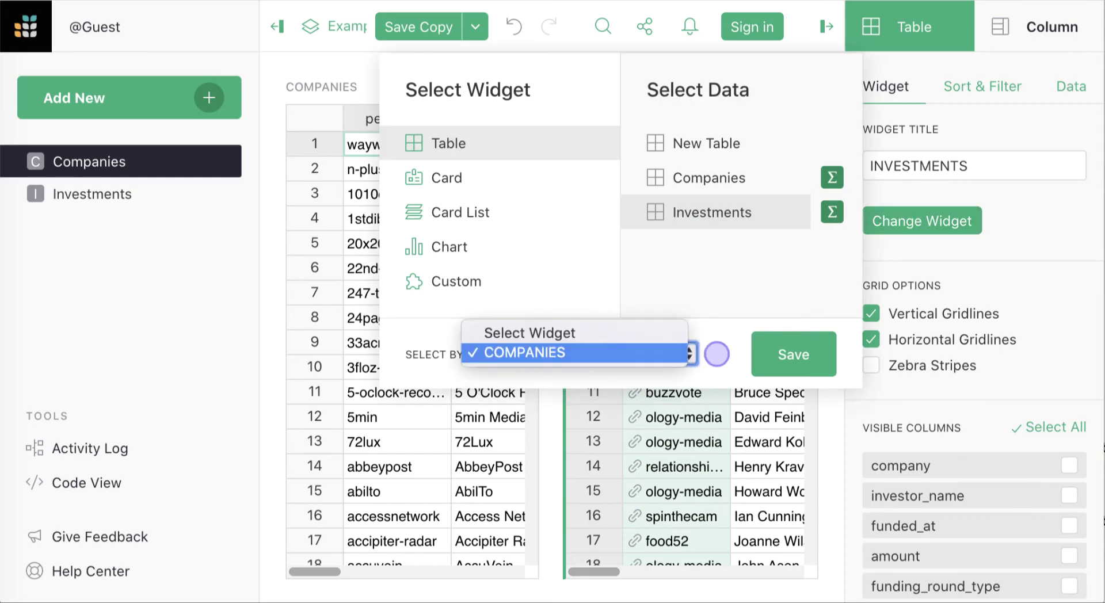
{"action": "left_click", "coordinate": [793, 354]}
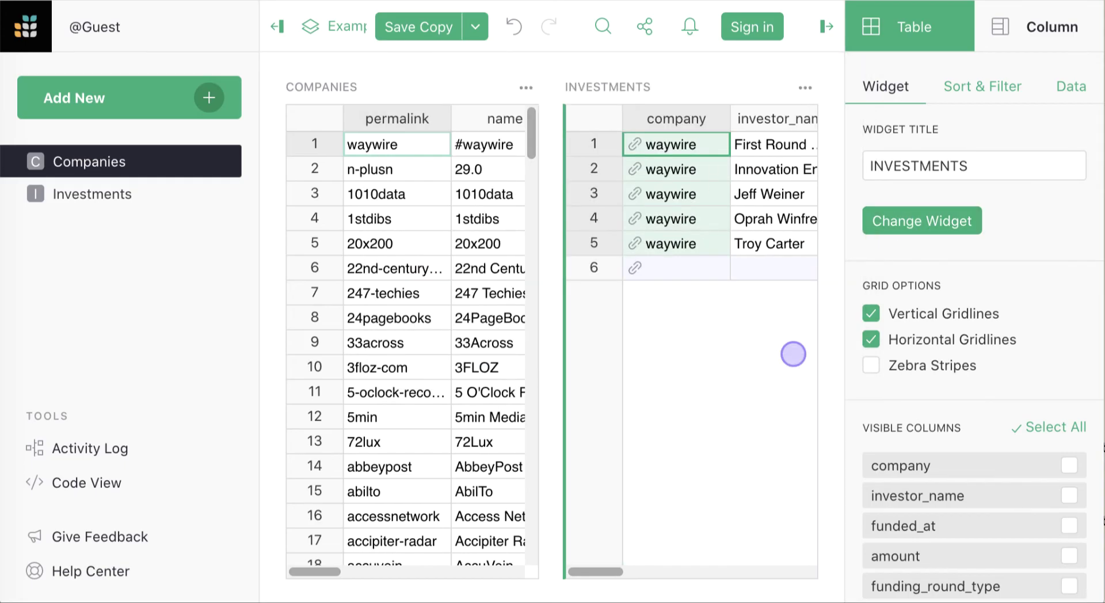
{"action": "left_click", "coordinate": [827, 27]}
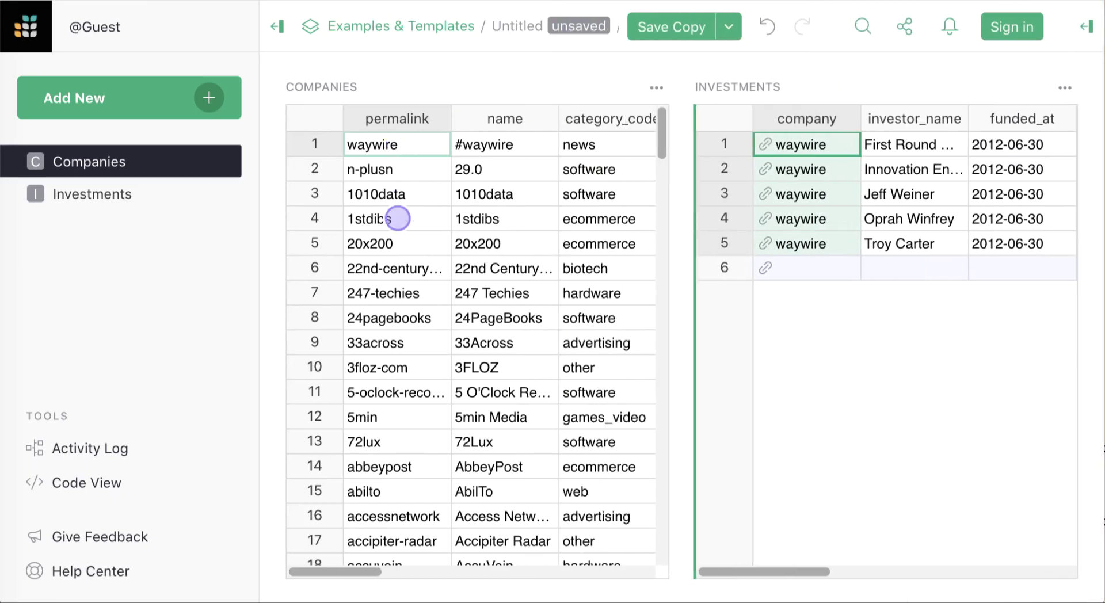
Step: Select the companies 1stdibs and 33across in turn to check their linked investments
{"action": "left_click", "coordinate": [397, 219]}
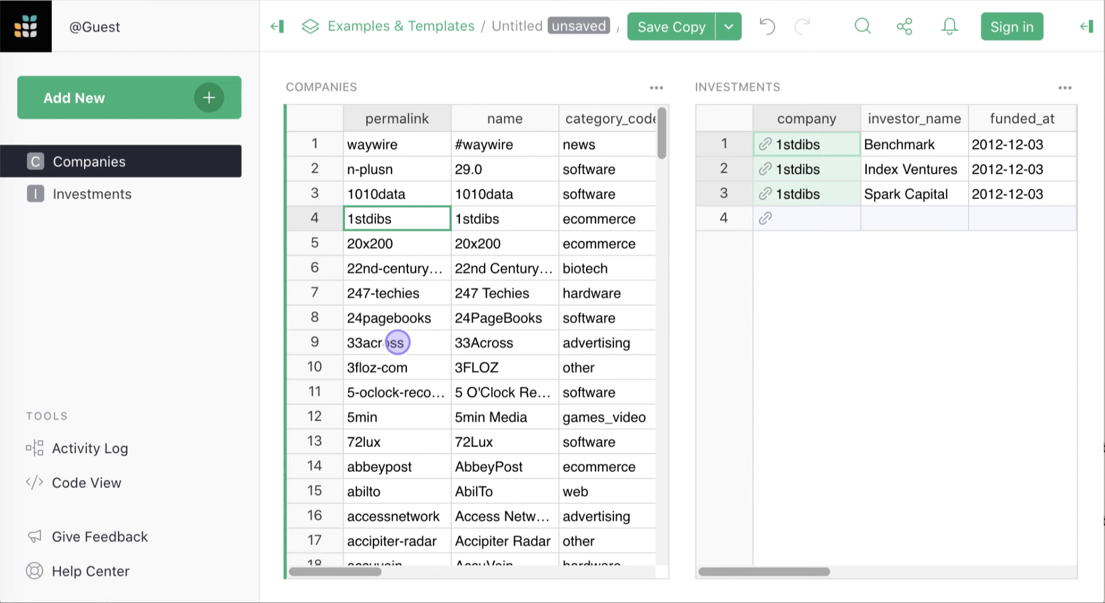
{"action": "left_click", "coordinate": [397, 343]}
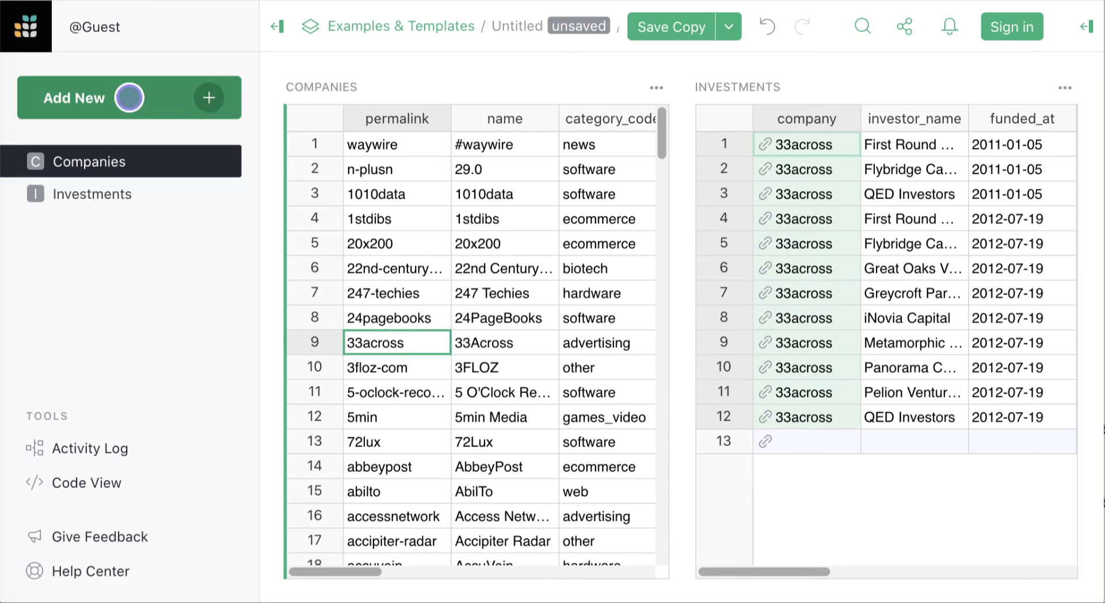
Step: Add a Card widget of Companies data, selected by COMPANIES, and place it above the Investments table
{"action": "left_click", "coordinate": [129, 98]}
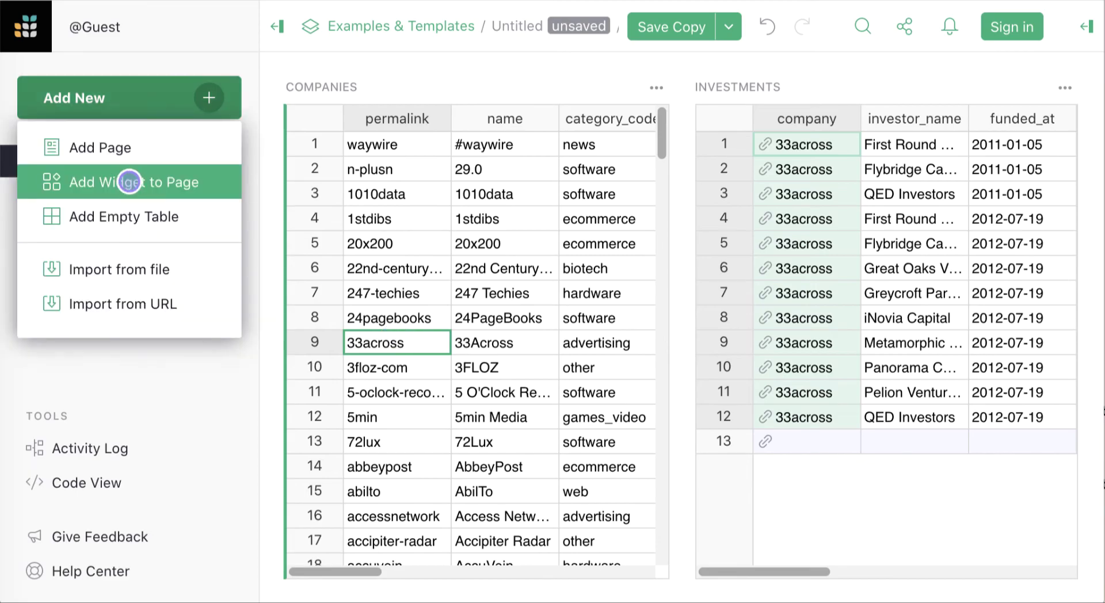
{"action": "left_click", "coordinate": [94, 180]}
{"action": "left_click", "coordinate": [362, 139]}
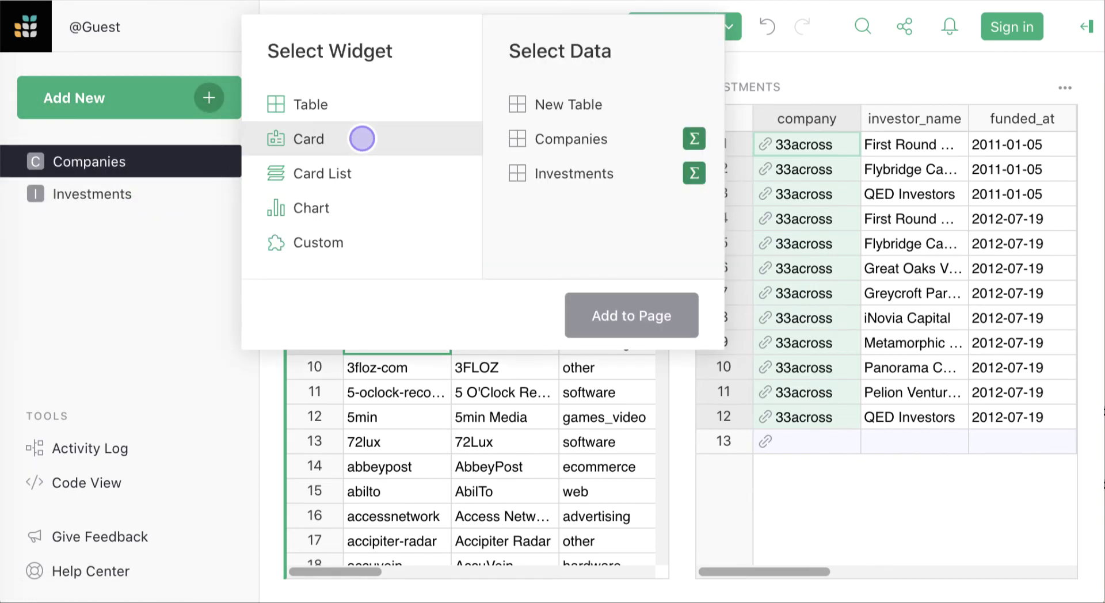
{"action": "left_click", "coordinate": [603, 138]}
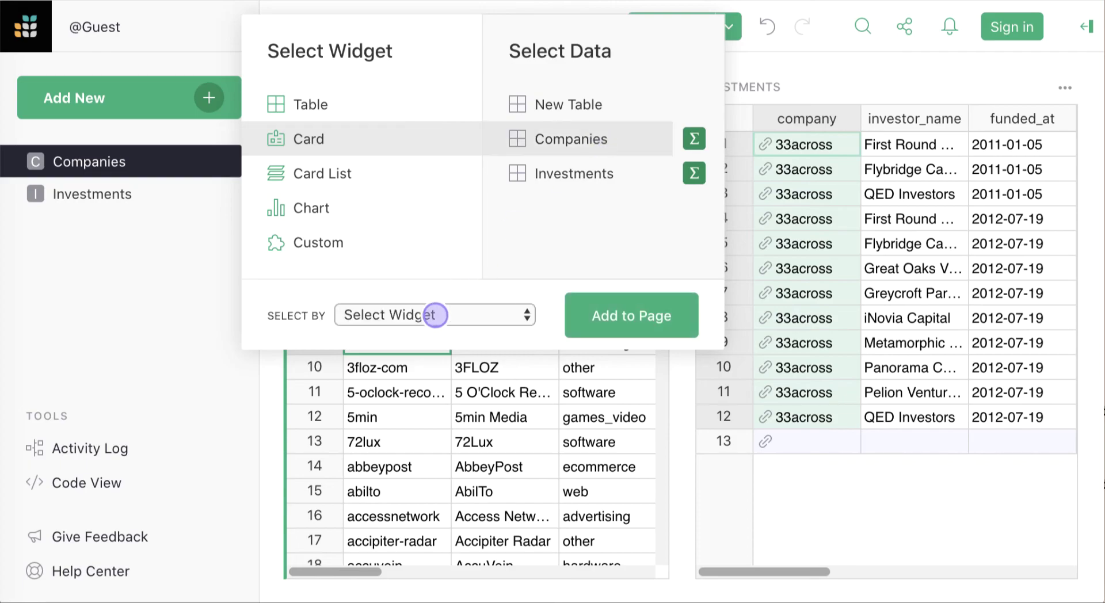
{"action": "left_click", "coordinate": [437, 314]}
{"action": "left_click", "coordinate": [449, 330]}
{"action": "left_click", "coordinate": [631, 315]}
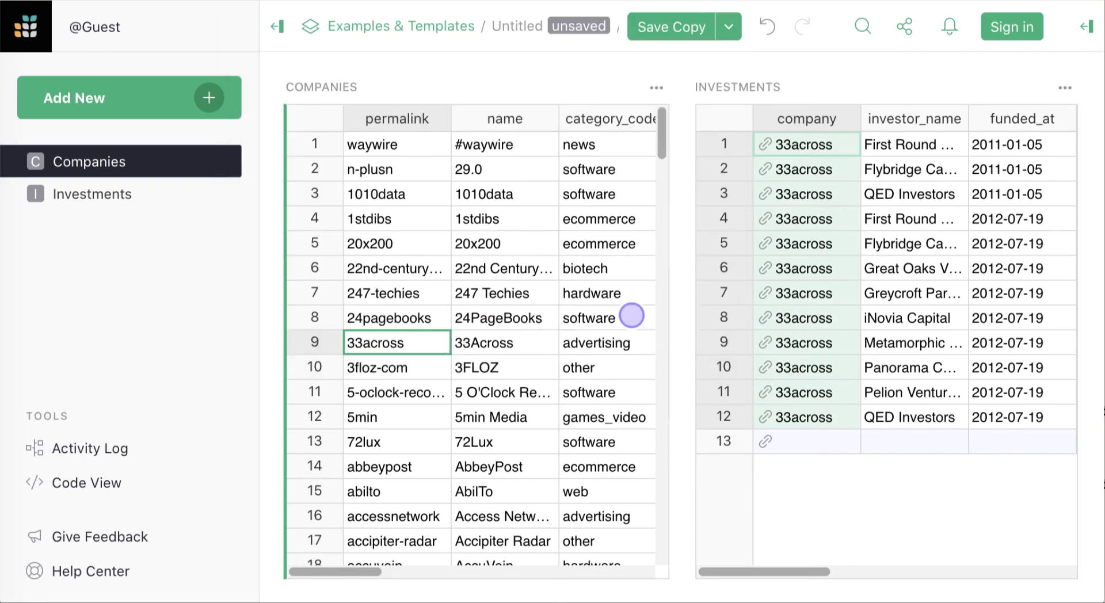
{"action": "left_click_drag", "start_coordinate": [277, 352], "coordinate": [875, 133]}
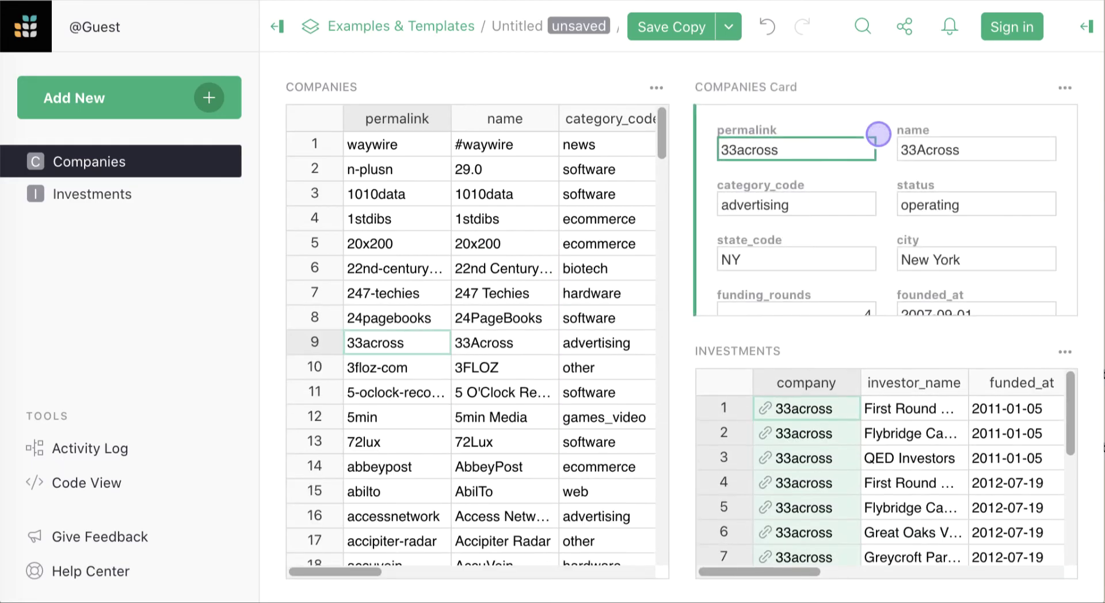
Step: Select the companies 1010data, 20x200 and actionx in turn to check the linked card and investments
{"action": "left_click", "coordinate": [401, 192]}
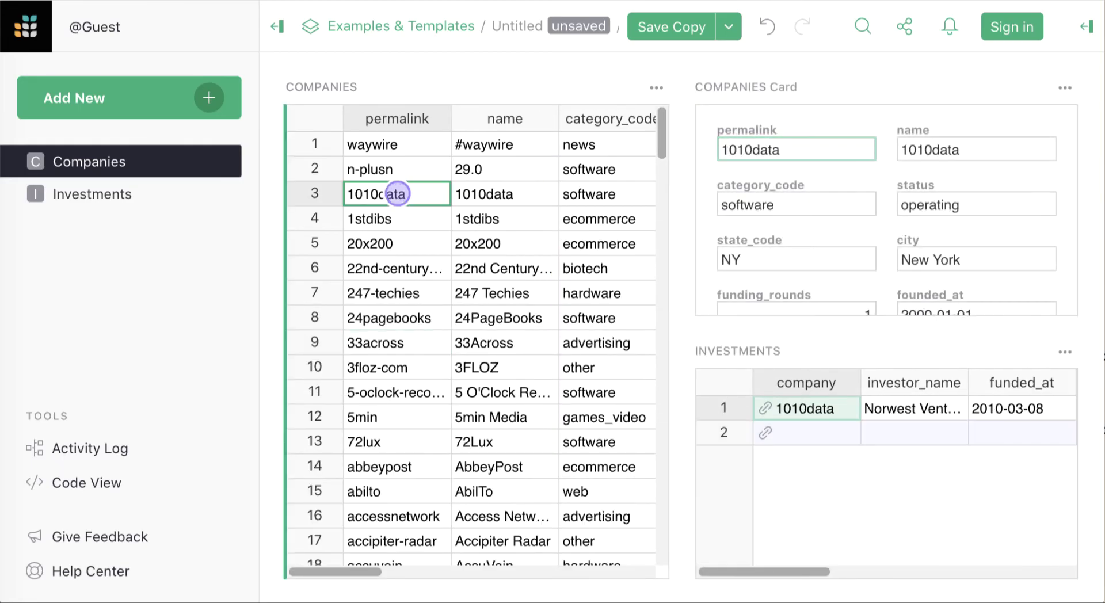
{"action": "left_click", "coordinate": [397, 243]}
{"action": "scroll", "coordinate": [398, 243], "scroll_direction": "down", "scroll_amount": 3}
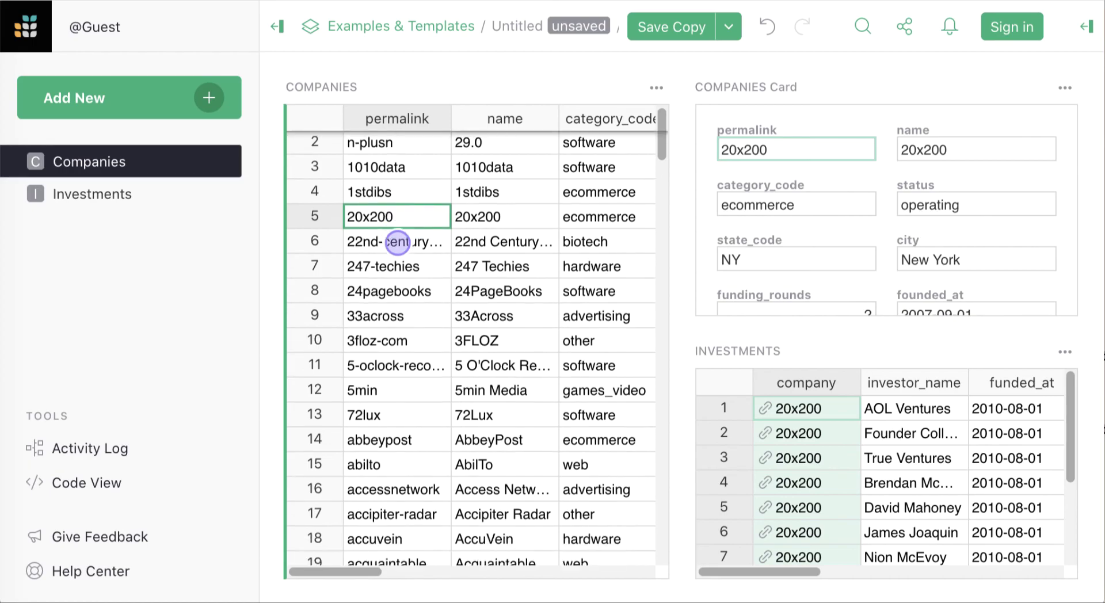
{"action": "scroll", "coordinate": [398, 244], "scroll_direction": "down", "scroll_amount": 2}
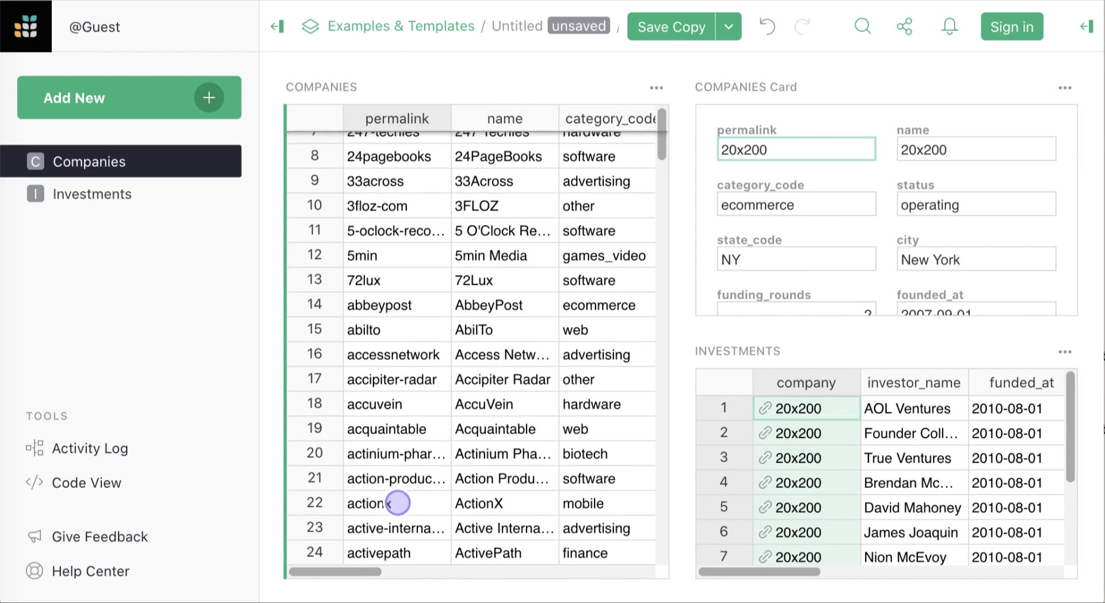
{"action": "left_click", "coordinate": [397, 503]}
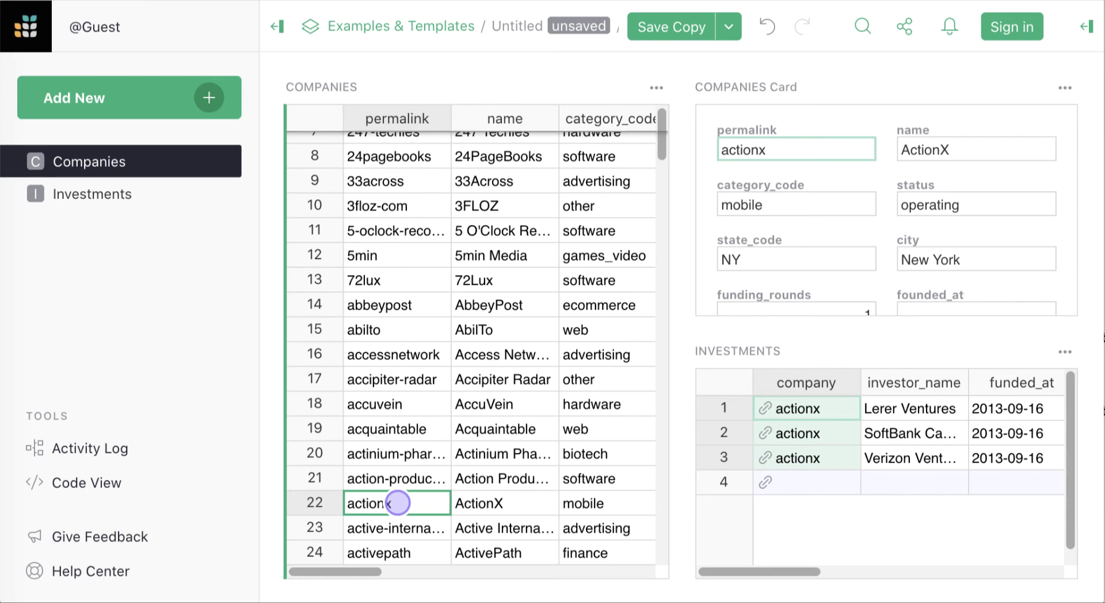
Step: Insert a column named year directly after funded_at in the Investments table
{"action": "left_click", "coordinate": [151, 193]}
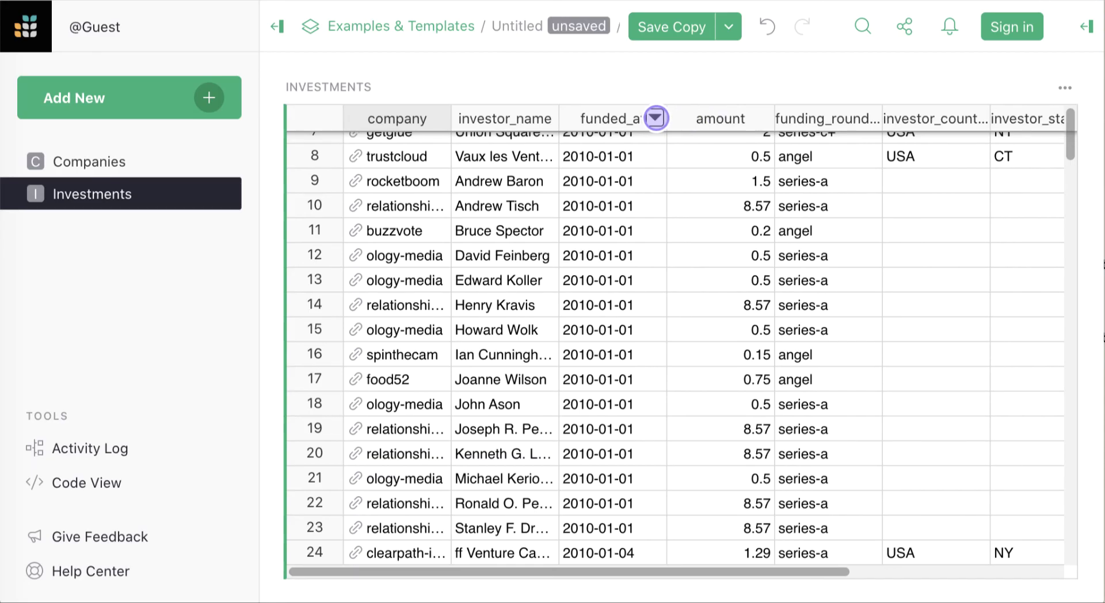
{"action": "left_click", "coordinate": [656, 118]}
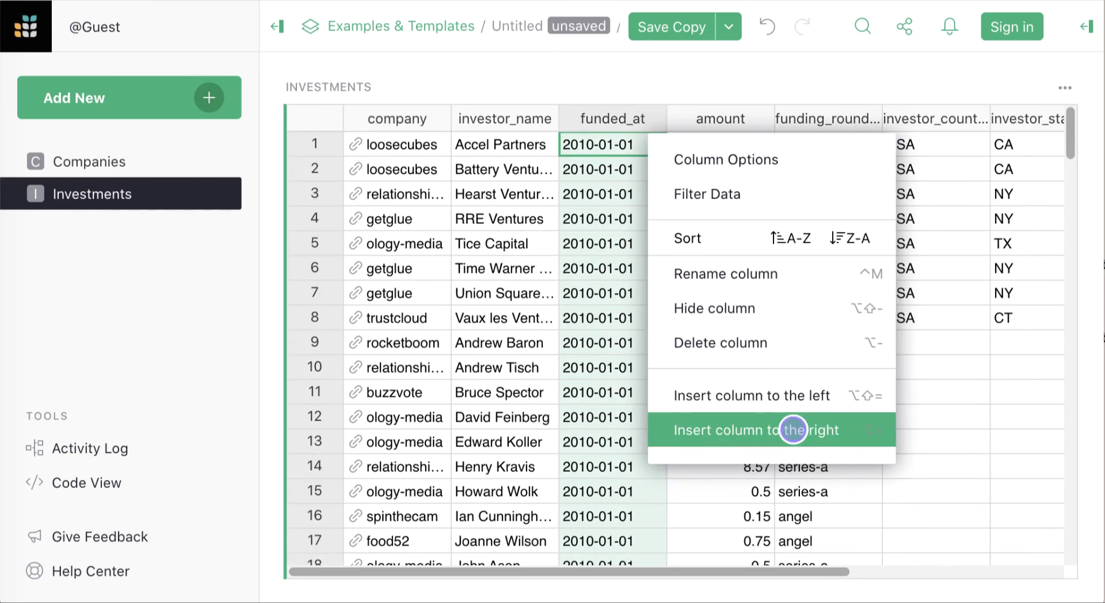
{"action": "left_click", "coordinate": [793, 430]}
{"action": "type", "text": "year"}
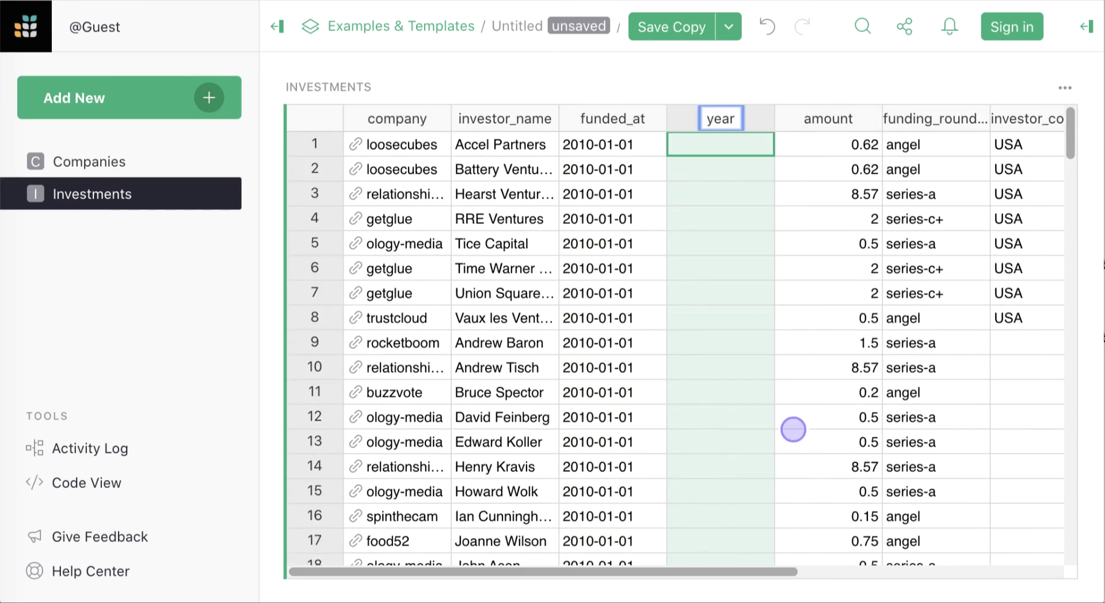
{"action": "key", "text": "Return"}
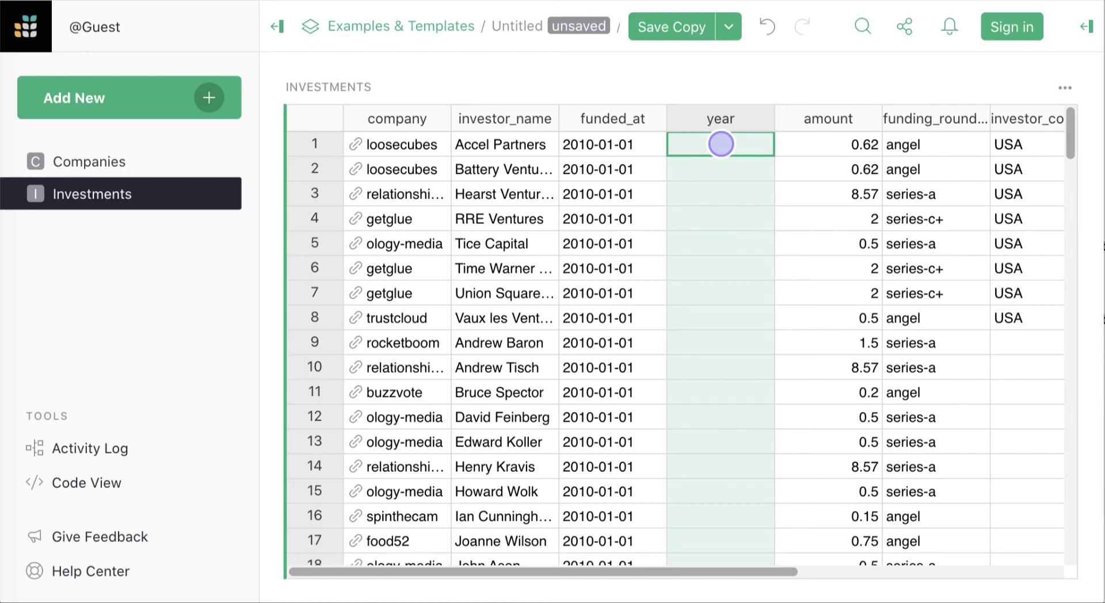
Step: Set the year column's formula to $funded_at.year
{"action": "key", "text": "equal"}
{"action": "type", "text": "$funded_a"}
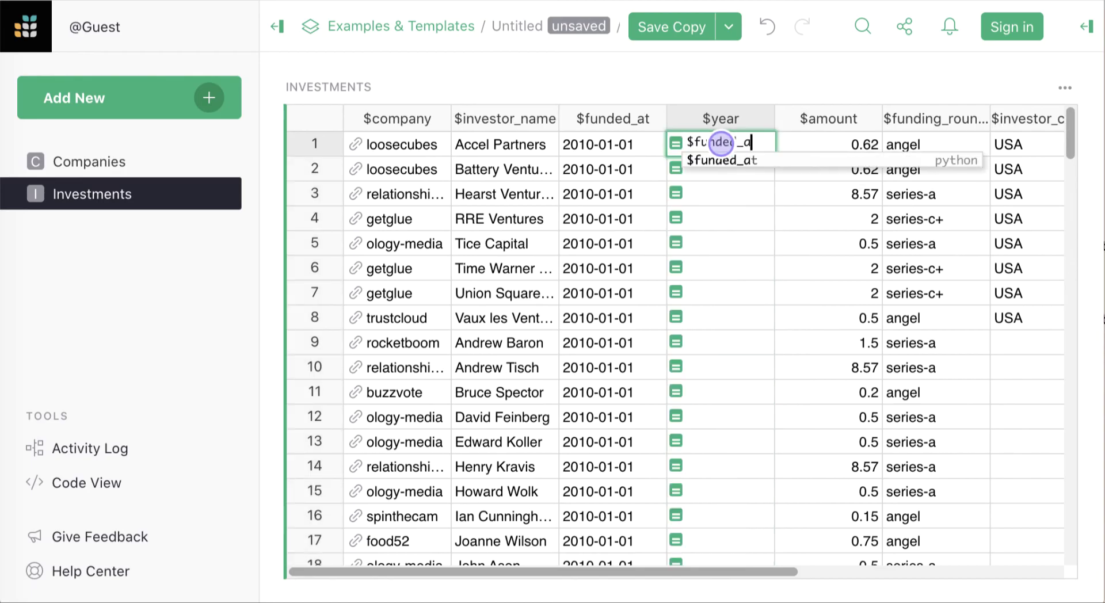
{"action": "type", "text": "t.y"}
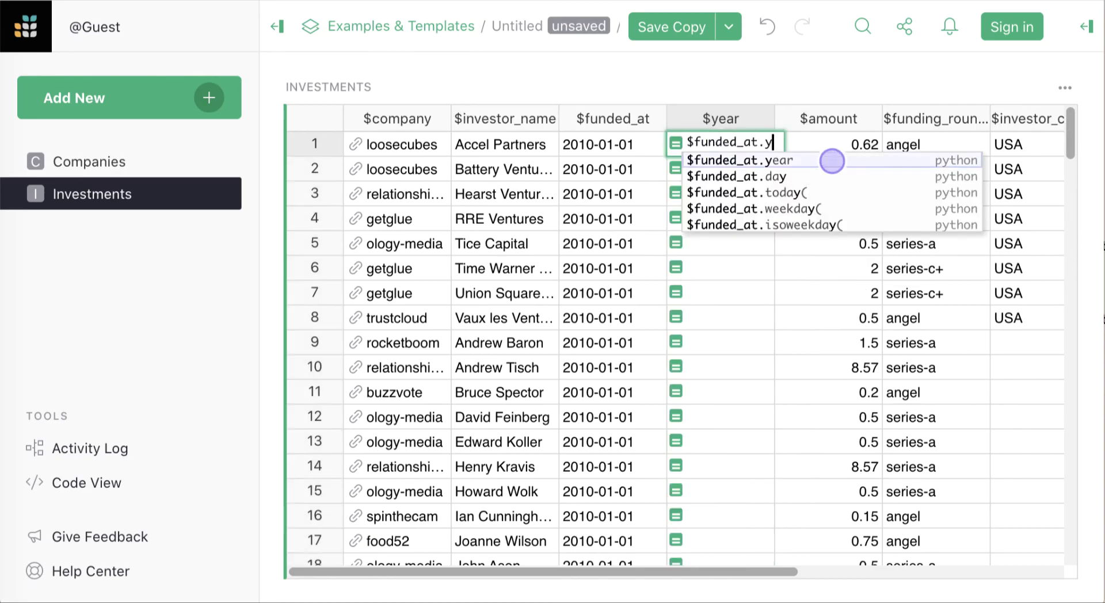
{"action": "left_click", "coordinate": [833, 161]}
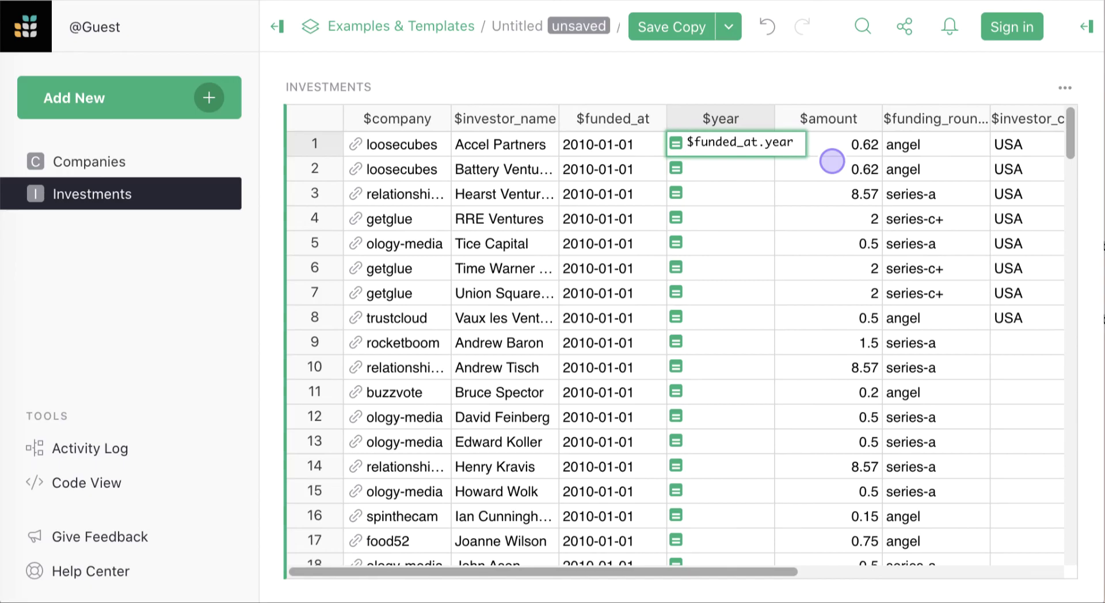
{"action": "key", "text": "Return"}
Step: Replace the year column's formula with YEAR($funded_at)
{"action": "key", "text": "Return"}
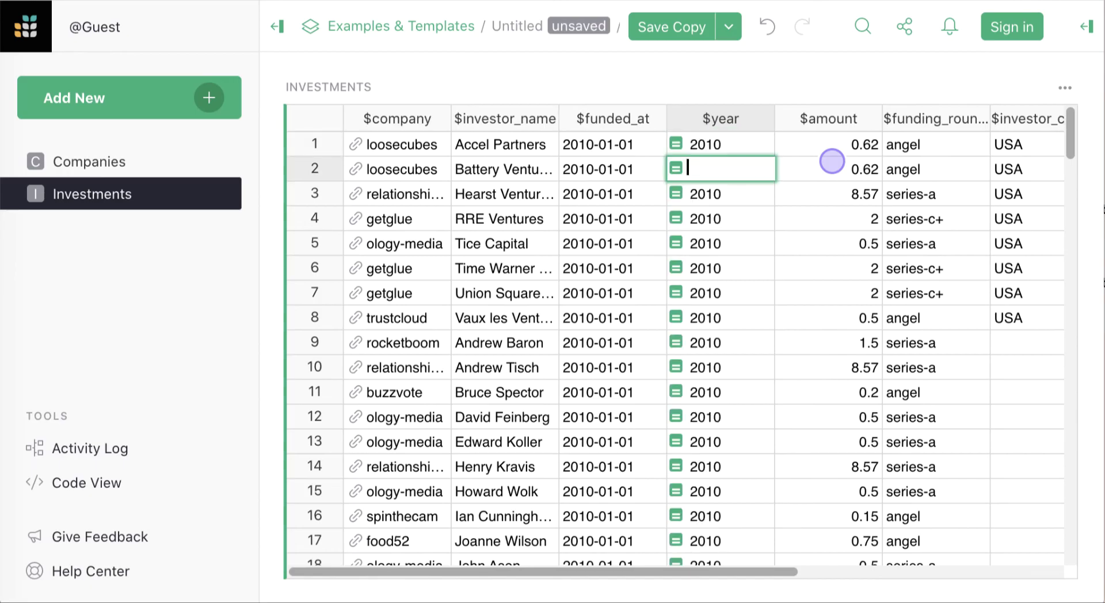
{"action": "type", "text": "YEAR($f"}
{"action": "key", "text": "Tab"}
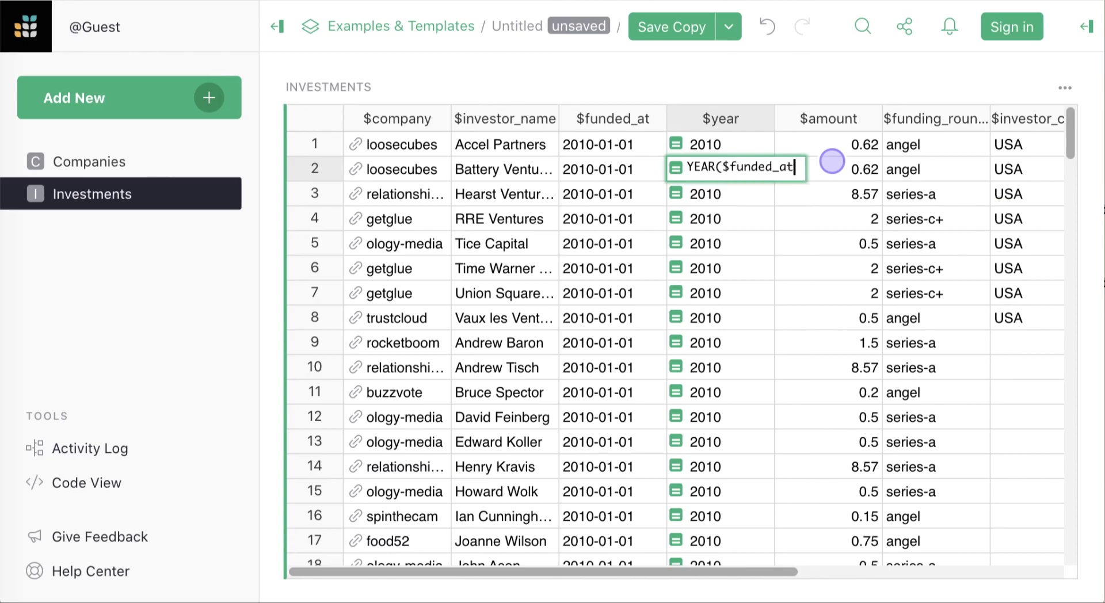
{"action": "type", "text": ")"}
{"action": "key", "text": "Return"}
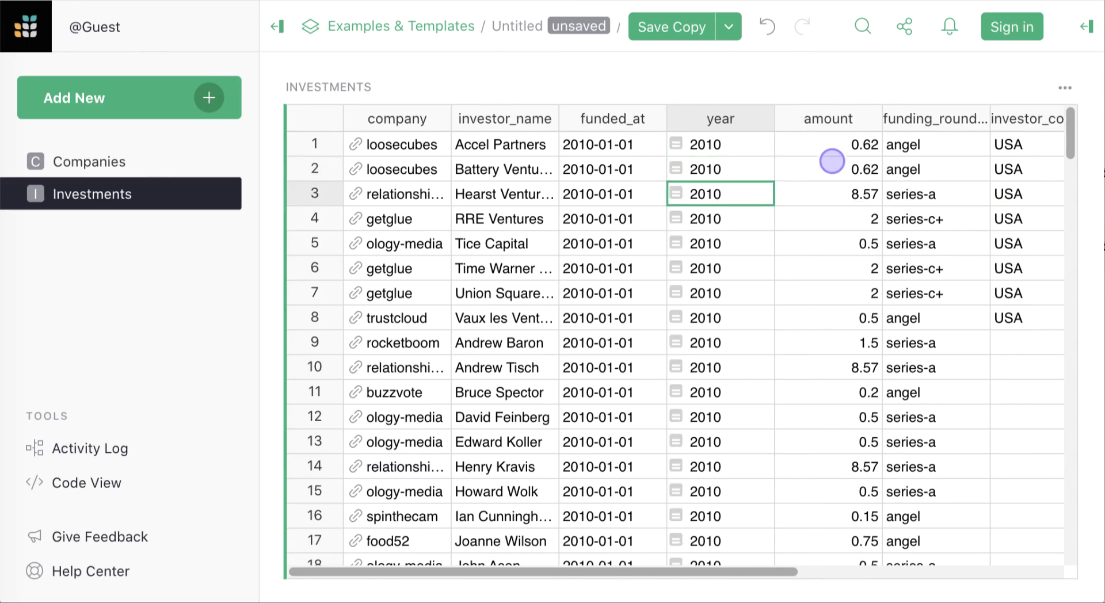
Step: Add a summary Table widget of Investments data grouped by year to the Investments page
{"action": "left_click", "coordinate": [128, 98]}
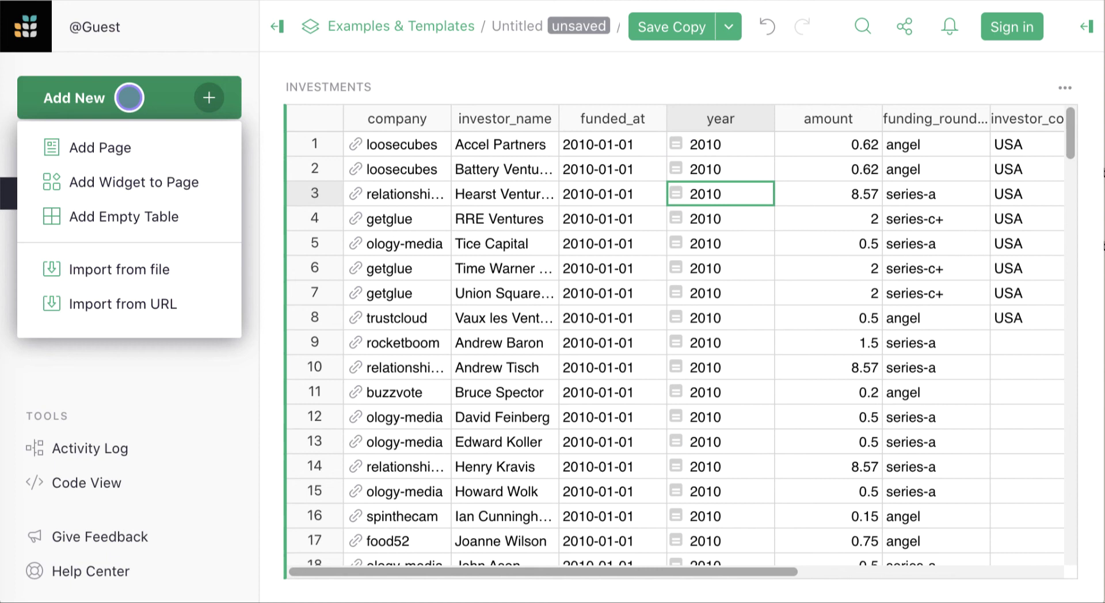
{"action": "left_click", "coordinate": [130, 182]}
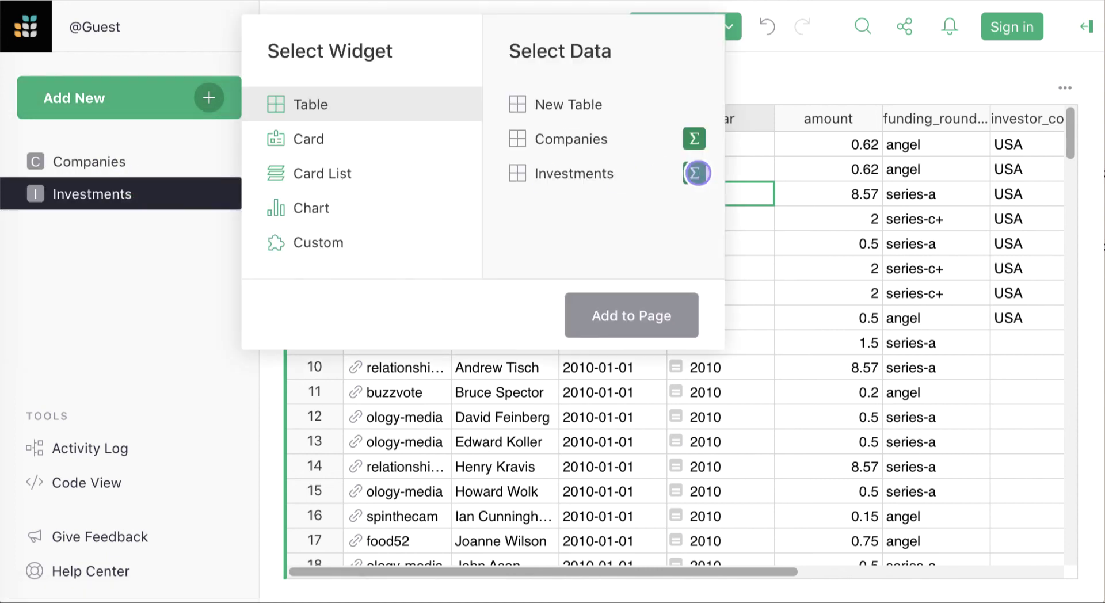
{"action": "left_click", "coordinate": [696, 173]}
{"action": "left_click", "coordinate": [845, 139]}
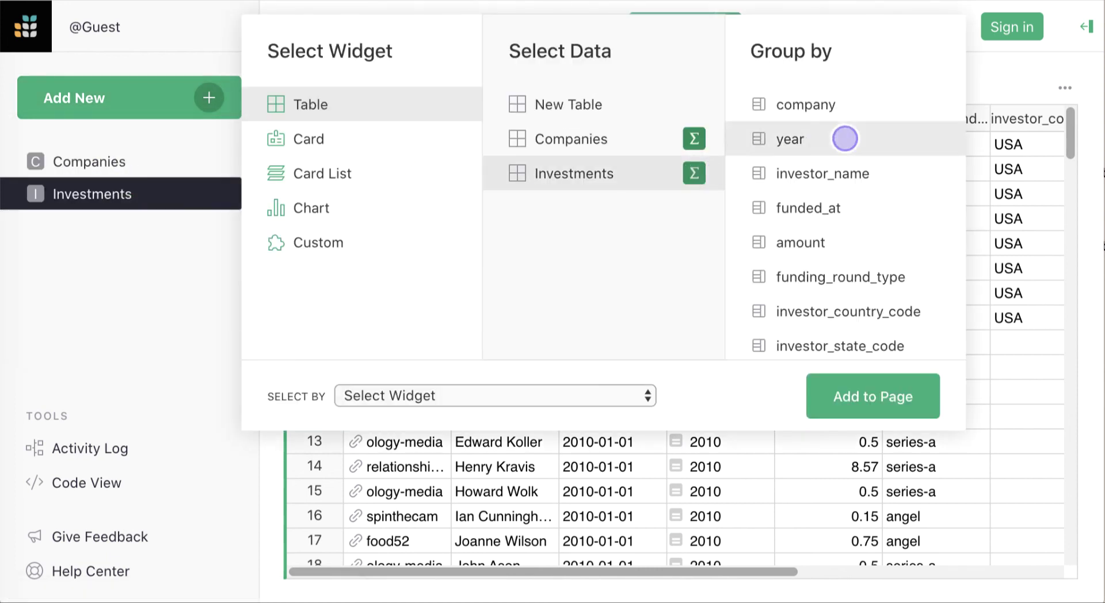
{"action": "left_click", "coordinate": [870, 396]}
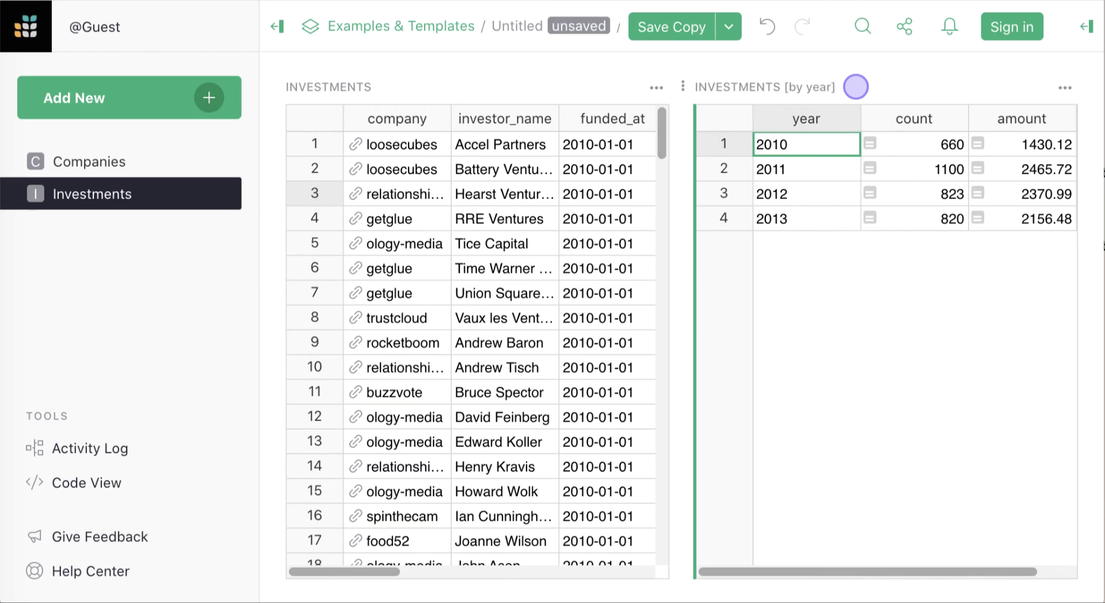
Step: Insert a column named category directly after company in the Investments table
{"action": "left_click", "coordinate": [397, 118]}
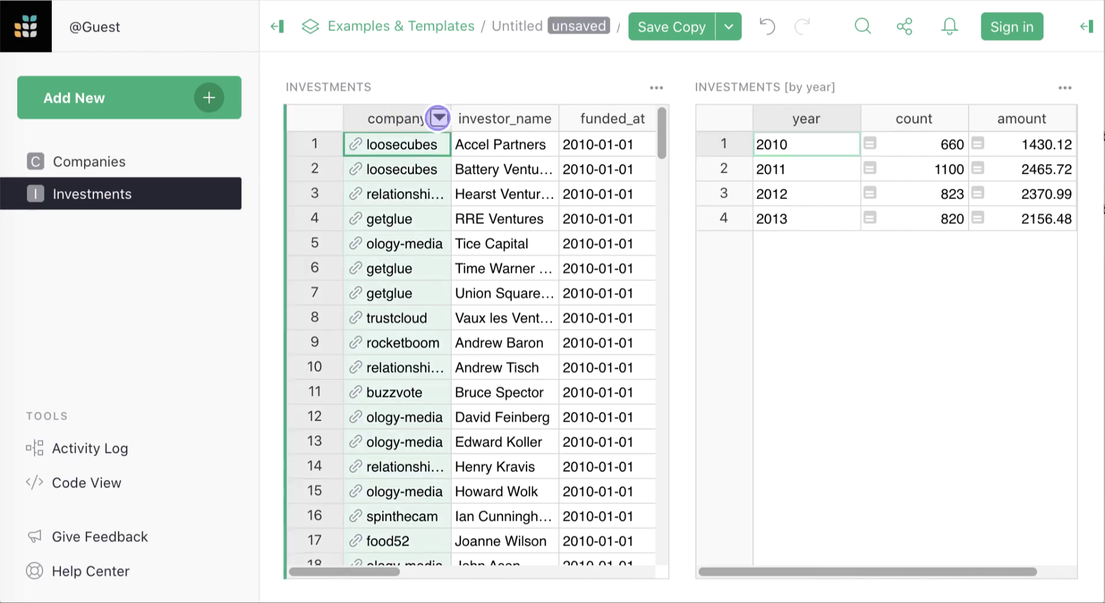
{"action": "left_click", "coordinate": [439, 117]}
{"action": "left_click", "coordinate": [577, 430]}
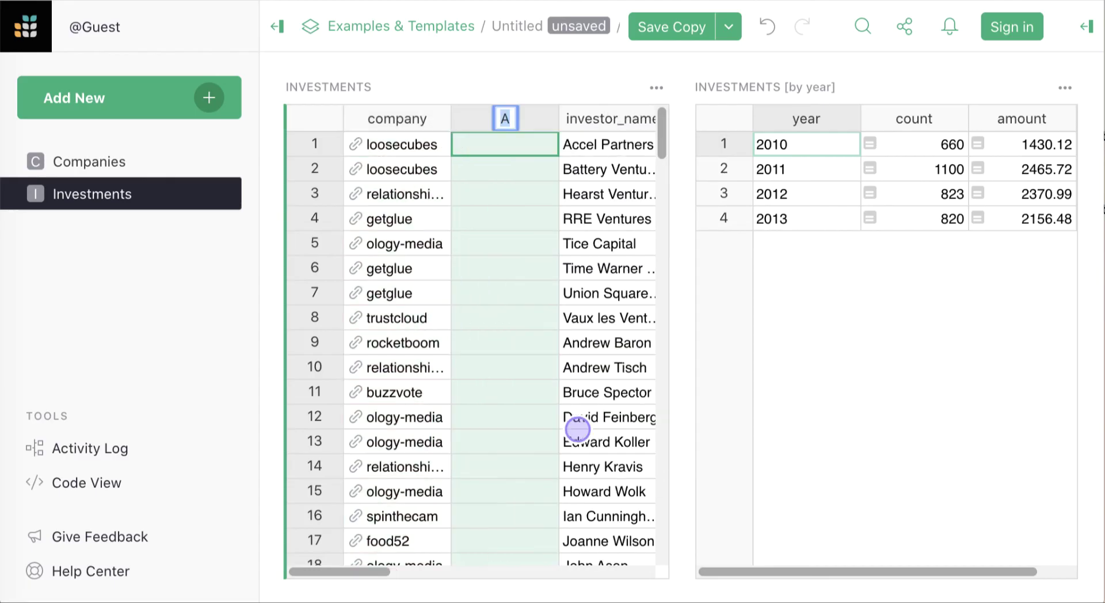
{"action": "type", "text": "category"}
{"action": "key", "text": "Return"}
Step: Fill the category column with the formula $company.category_code
{"action": "type", "text": "$company.c"}
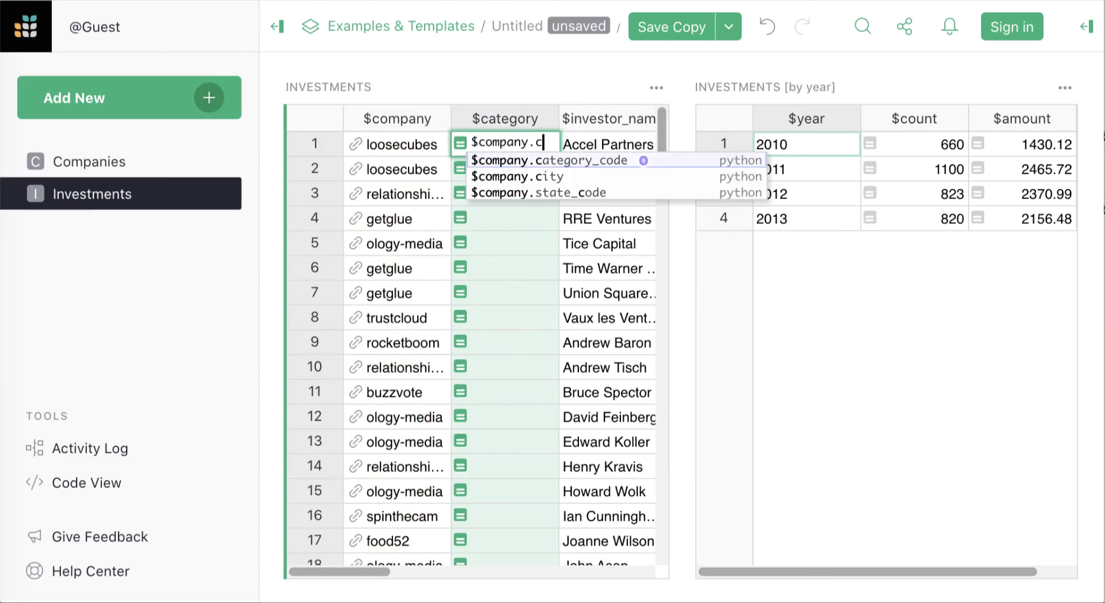
{"action": "left_click", "coordinate": [644, 162]}
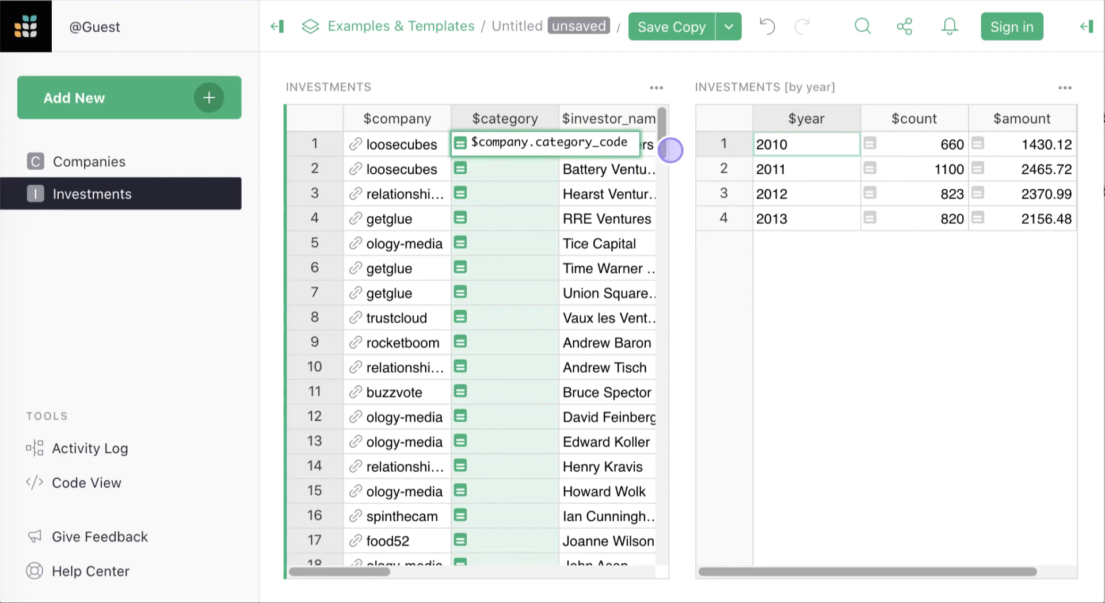
{"action": "key", "text": "Return"}
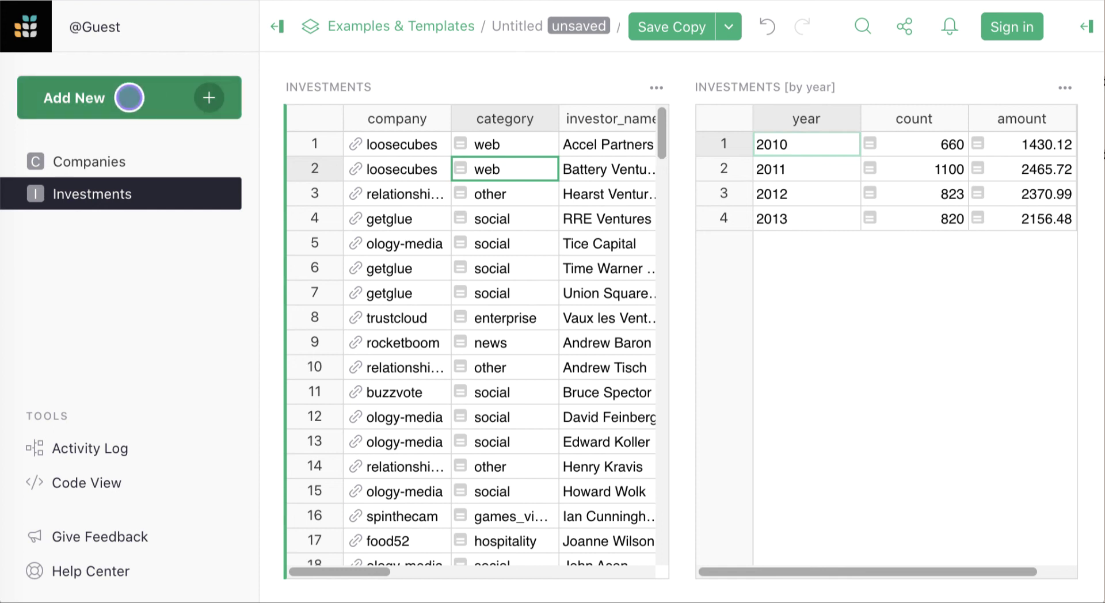
Step: Add a Chart widget of Investments data grouped by category and year, selected by INVESTMENTS [by year]
{"action": "left_click", "coordinate": [130, 98]}
{"action": "left_click", "coordinate": [129, 181]}
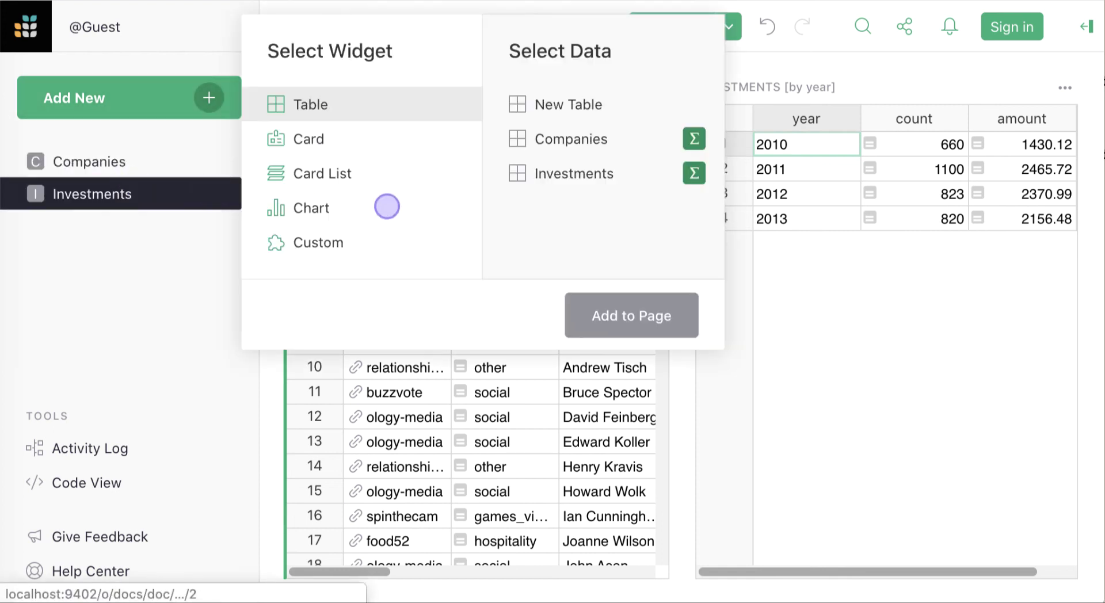
{"action": "left_click", "coordinate": [387, 205]}
{"action": "left_click", "coordinate": [696, 173]}
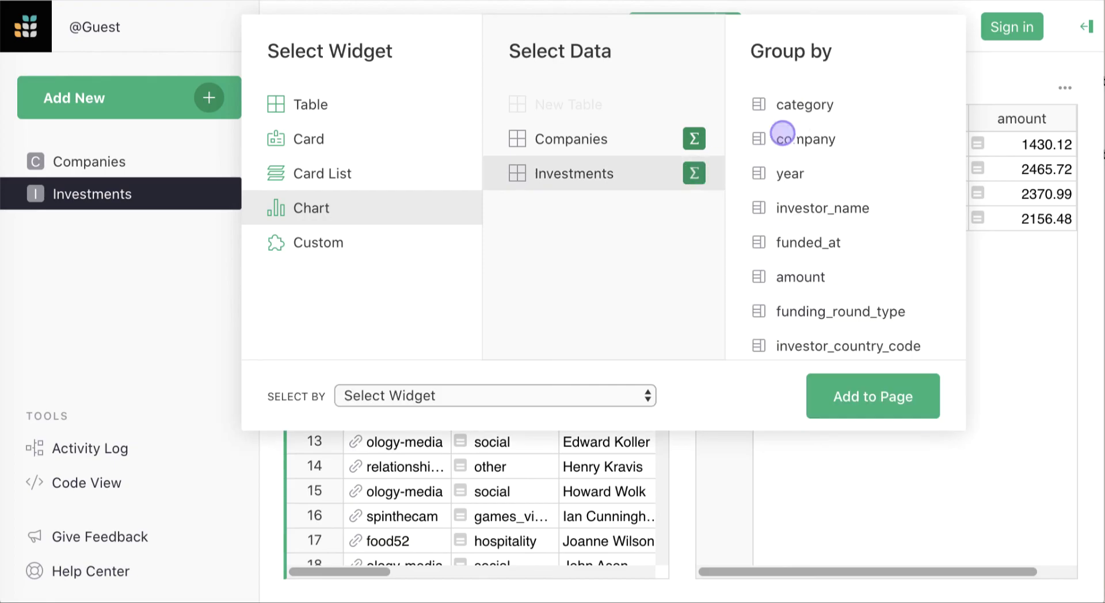
{"action": "left_click", "coordinate": [846, 104]}
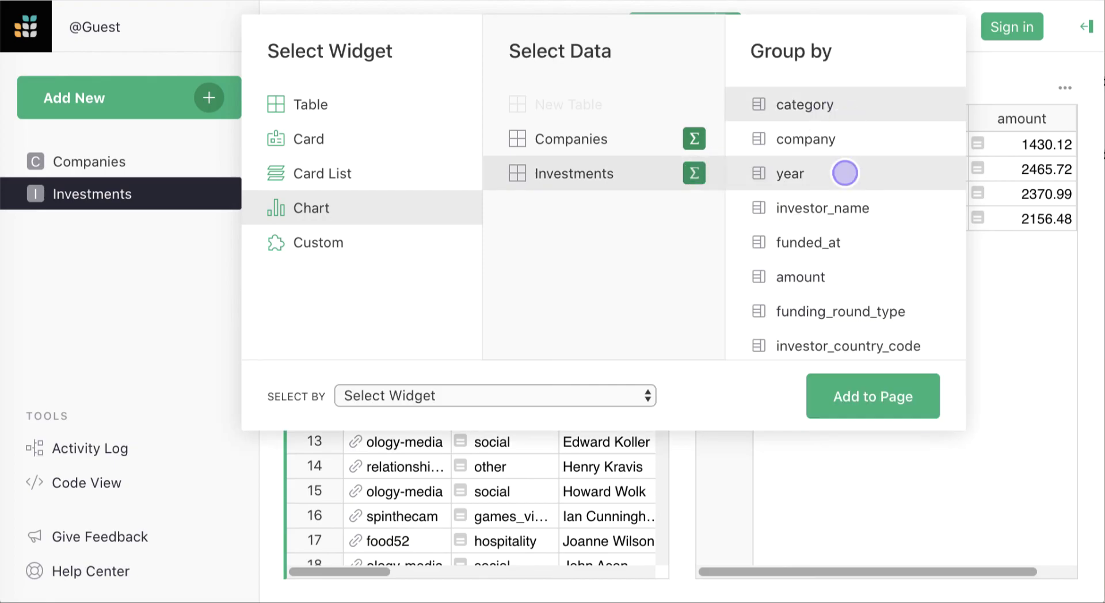
{"action": "left_click", "coordinate": [526, 395]}
{"action": "key", "text": "Down"}
{"action": "key", "text": "Down"}
{"action": "key", "text": "Return"}
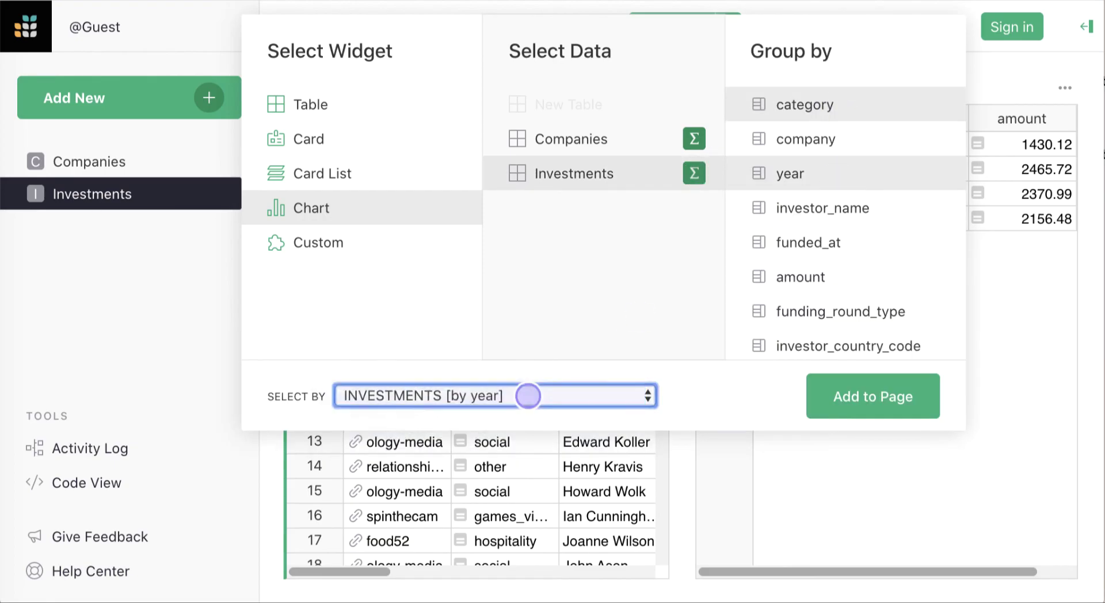
{"action": "left_click", "coordinate": [528, 396]}
{"action": "left_click", "coordinate": [525, 395]}
{"action": "left_click", "coordinate": [873, 396]}
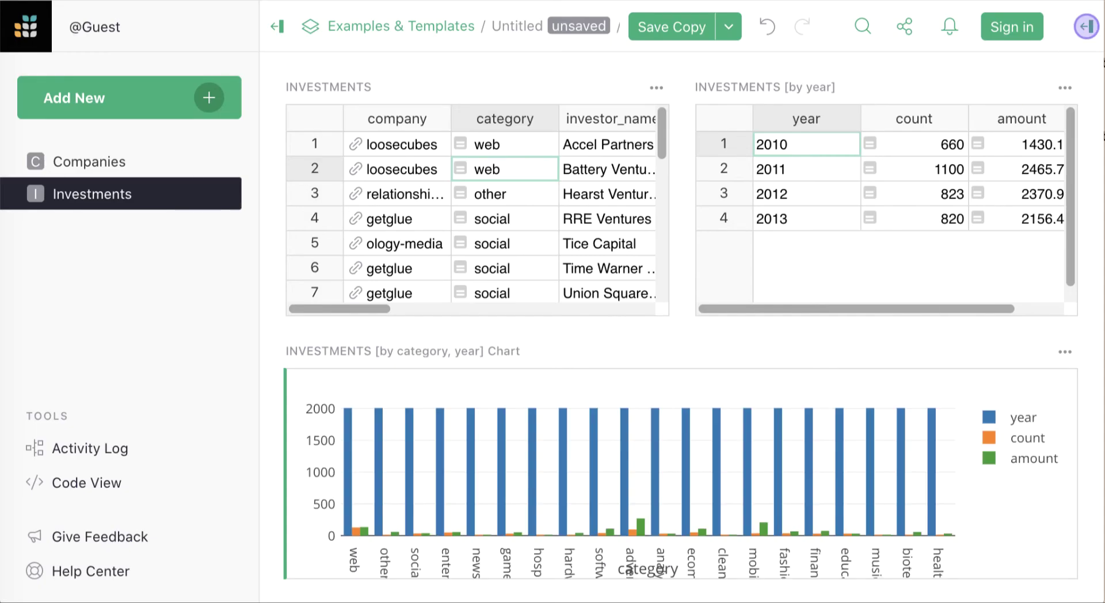
Step: Hide the year and count series in the chart, leaving category and amount visible
{"action": "left_click", "coordinate": [1087, 26]}
{"action": "scroll", "coordinate": [1013, 460], "scroll_direction": "down", "scroll_amount": 5}
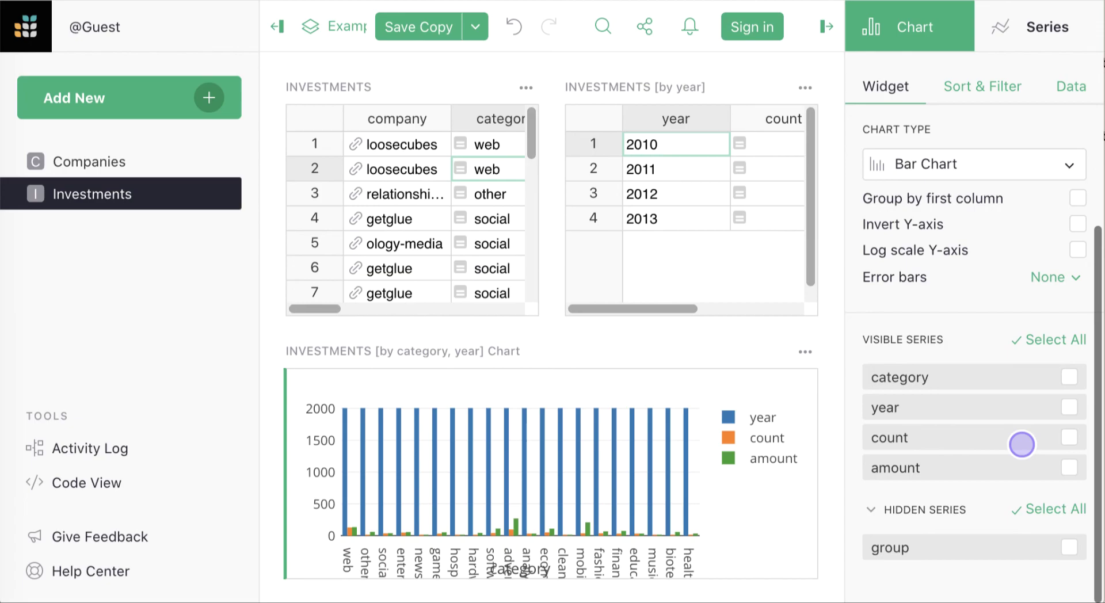
{"action": "left_click", "coordinate": [1044, 407]}
{"action": "left_click", "coordinate": [1043, 407]}
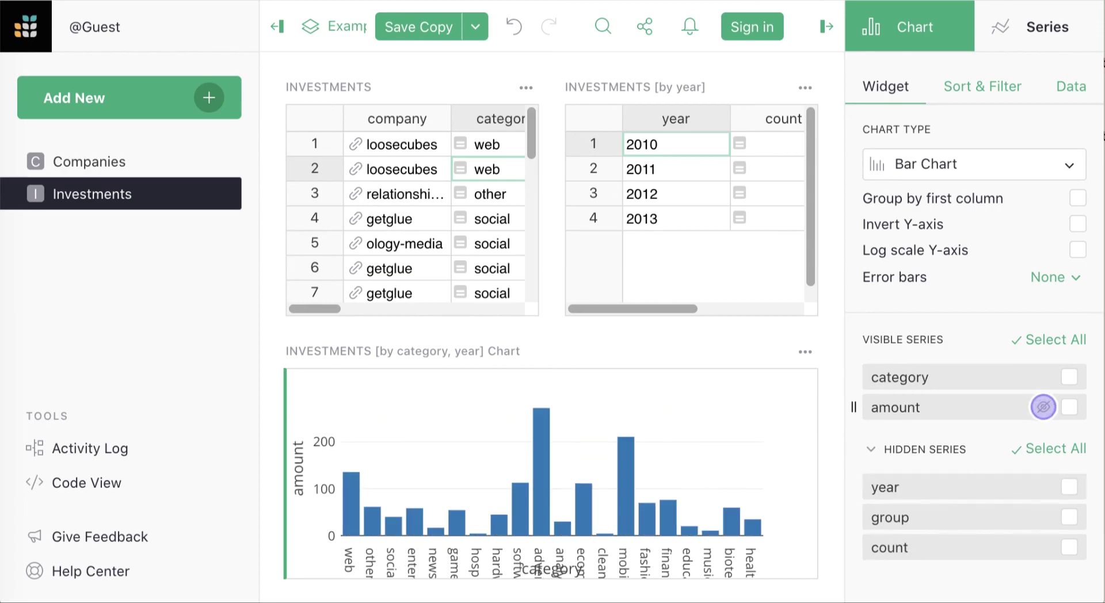
Step: Change the chart type to Pie Chart and make the chart widget taller, closing the widget options
{"action": "left_click", "coordinate": [996, 165]}
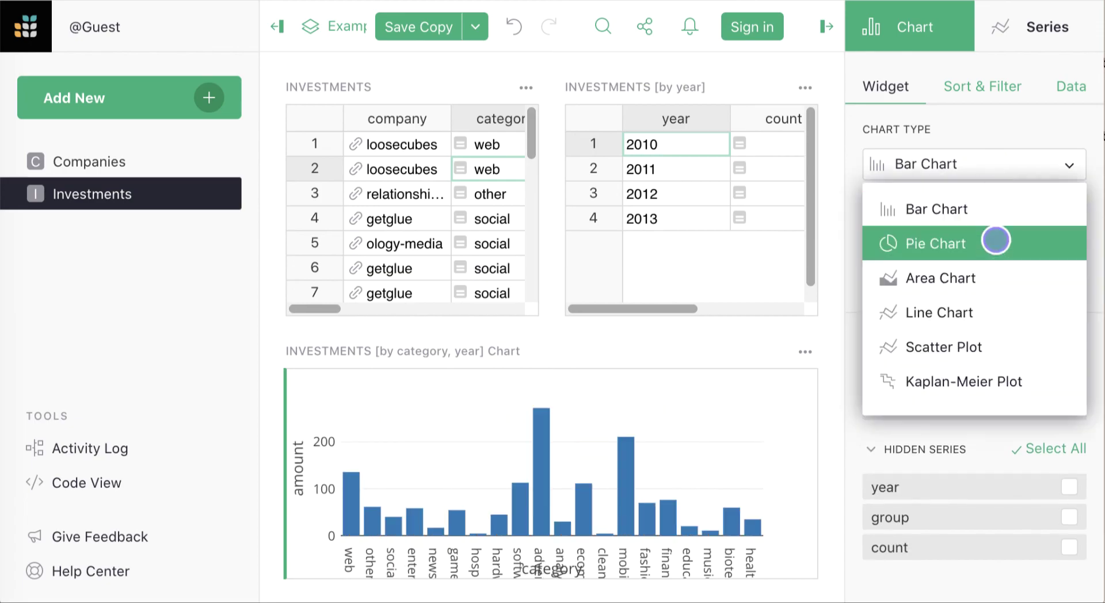
{"action": "left_click", "coordinate": [996, 243]}
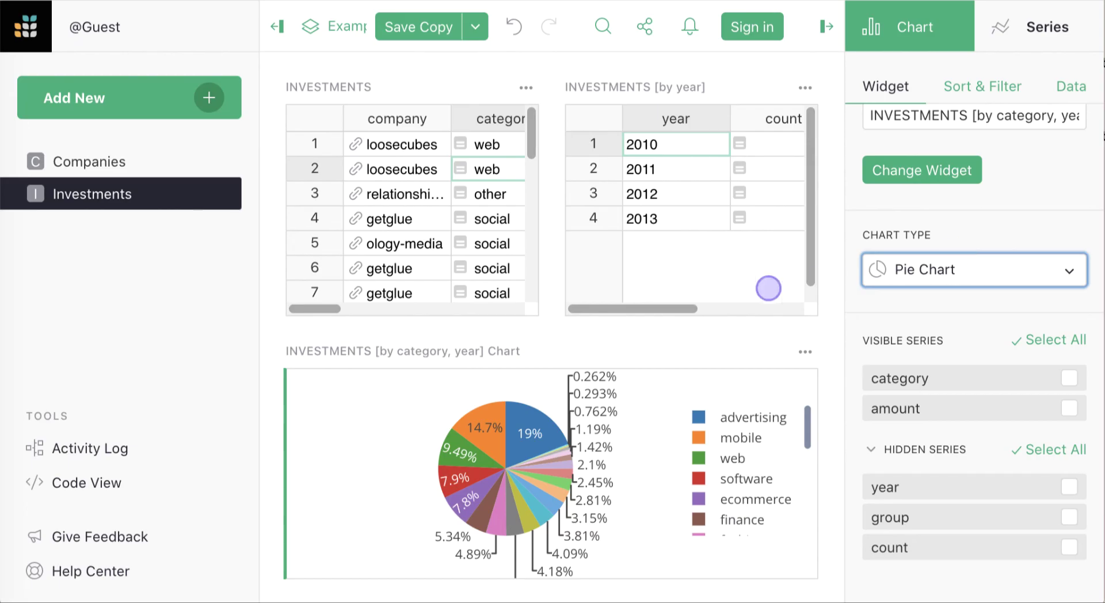
{"action": "left_click_drag", "start_coordinate": [552, 330], "coordinate": [553, 265]}
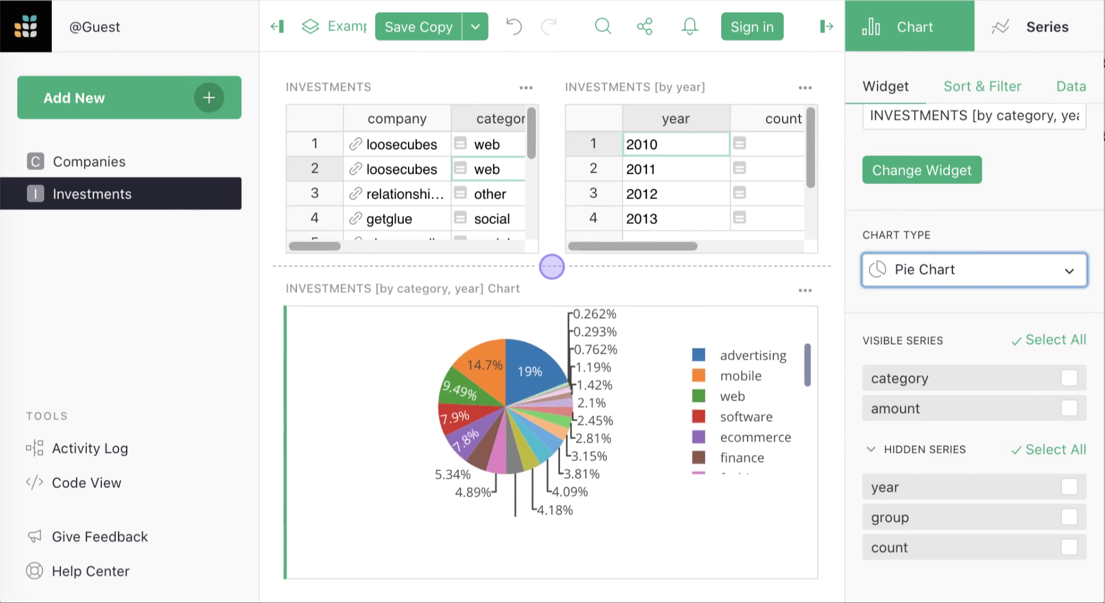
{"action": "left_click", "coordinate": [827, 26]}
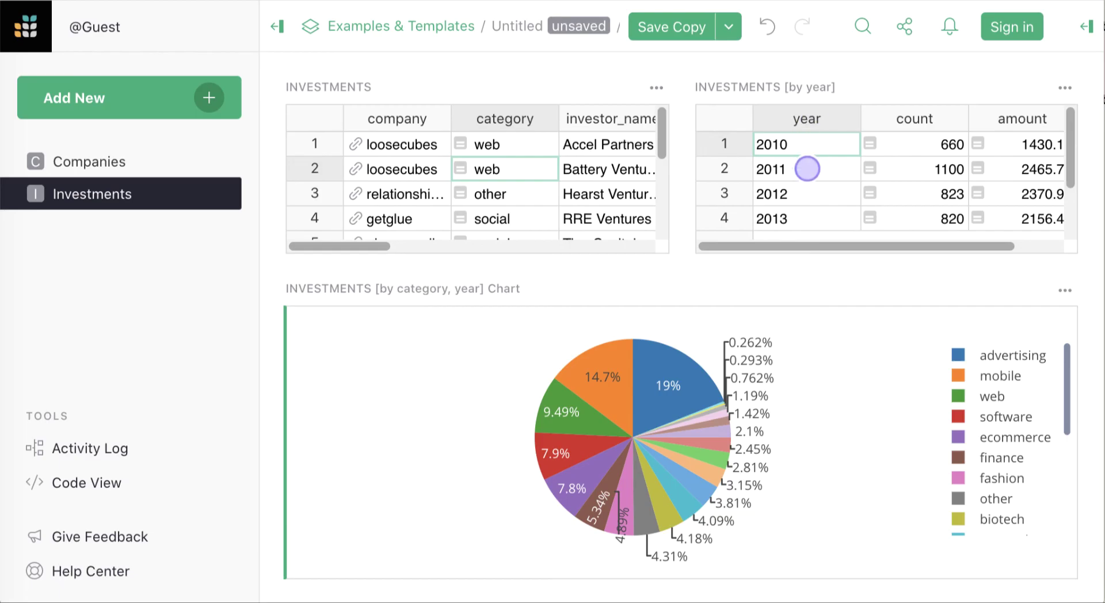
Step: Select the years 2011, 2012, 2013 and 2010 in turn in the yearly summary to check the linked pie chart
{"action": "left_click", "coordinate": [806, 169]}
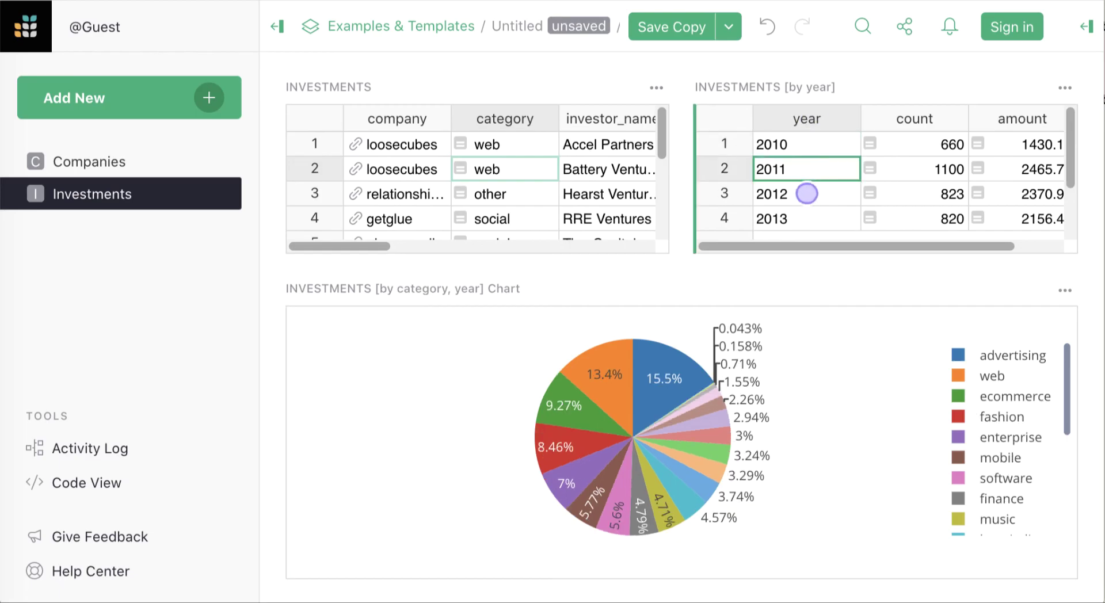
{"action": "left_click", "coordinate": [807, 194]}
{"action": "left_click", "coordinate": [806, 217]}
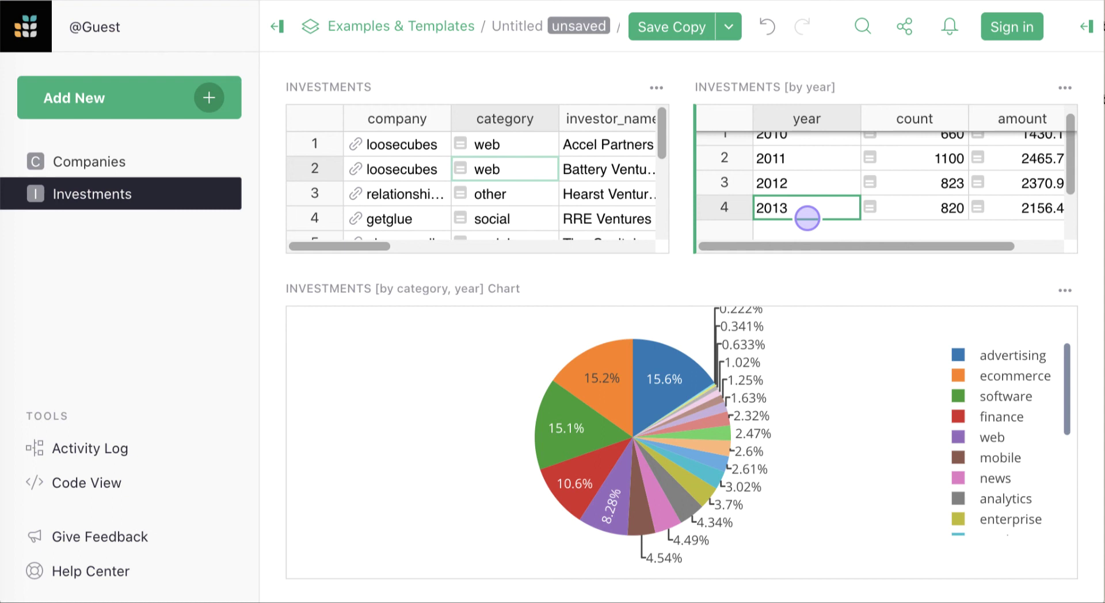
{"action": "left_click", "coordinate": [806, 144]}
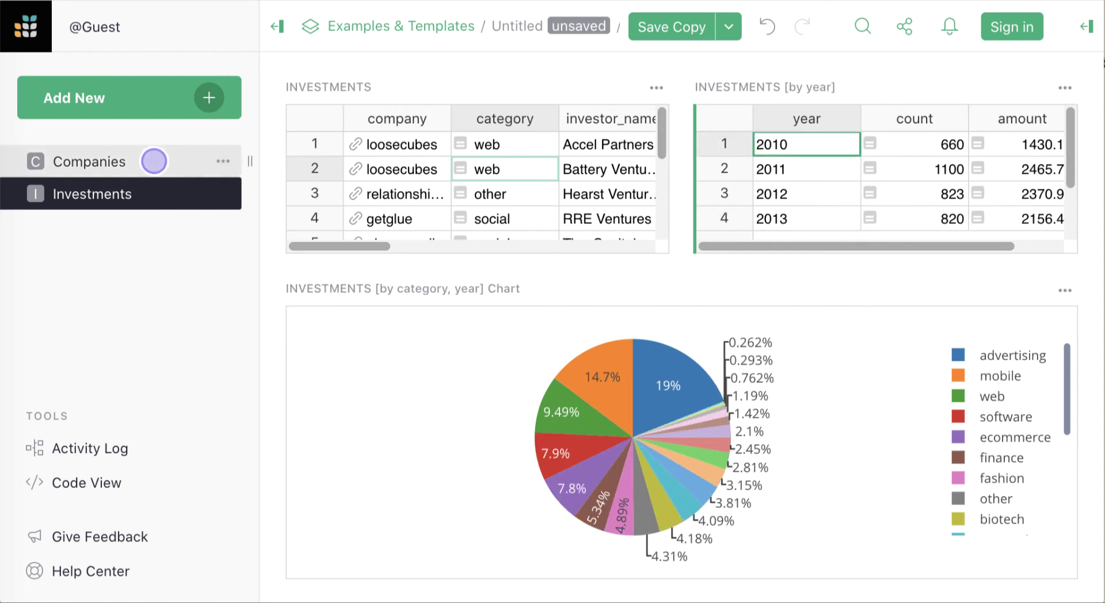
Step: Go to the Companies page and select n-plusn, 1stdibs and 33across in turn to check the linked card and investments
{"action": "left_click", "coordinate": [153, 160]}
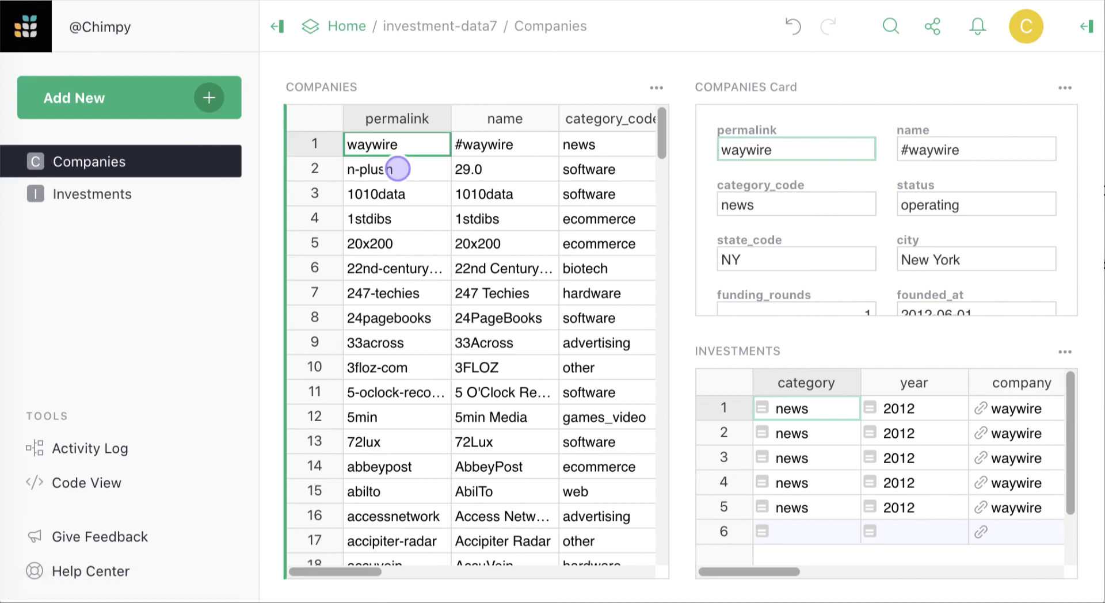
{"action": "left_click", "coordinate": [396, 168]}
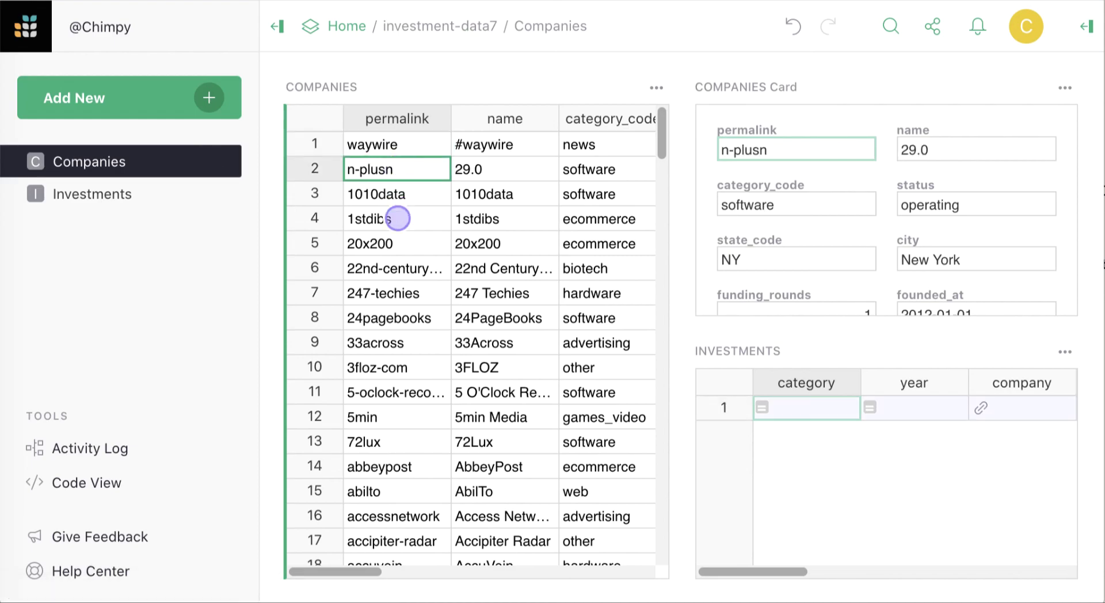
{"action": "left_click", "coordinate": [397, 219]}
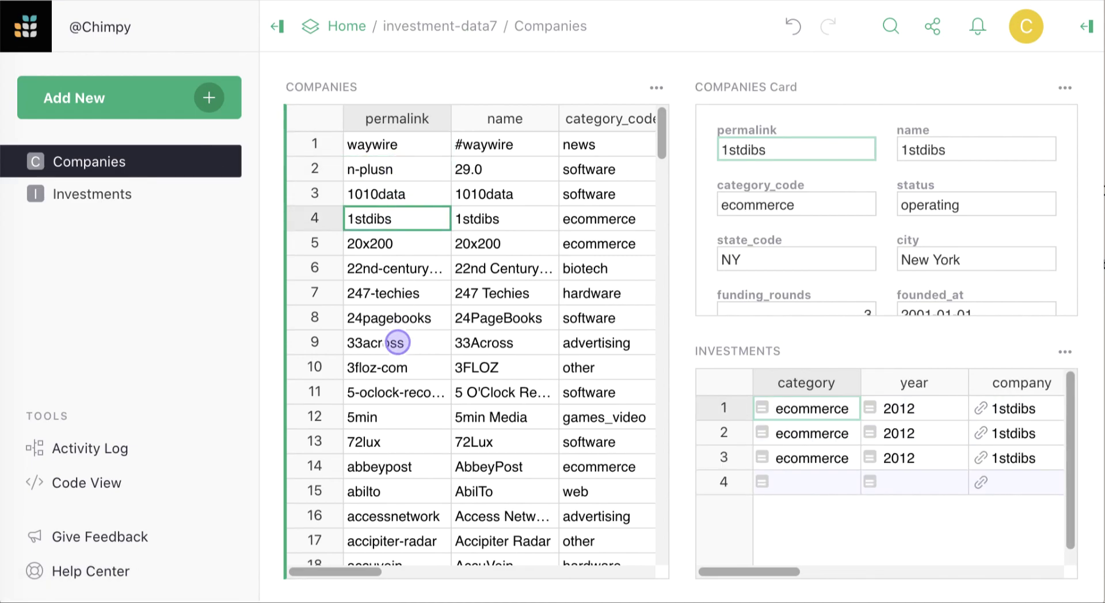
{"action": "left_click", "coordinate": [397, 343]}
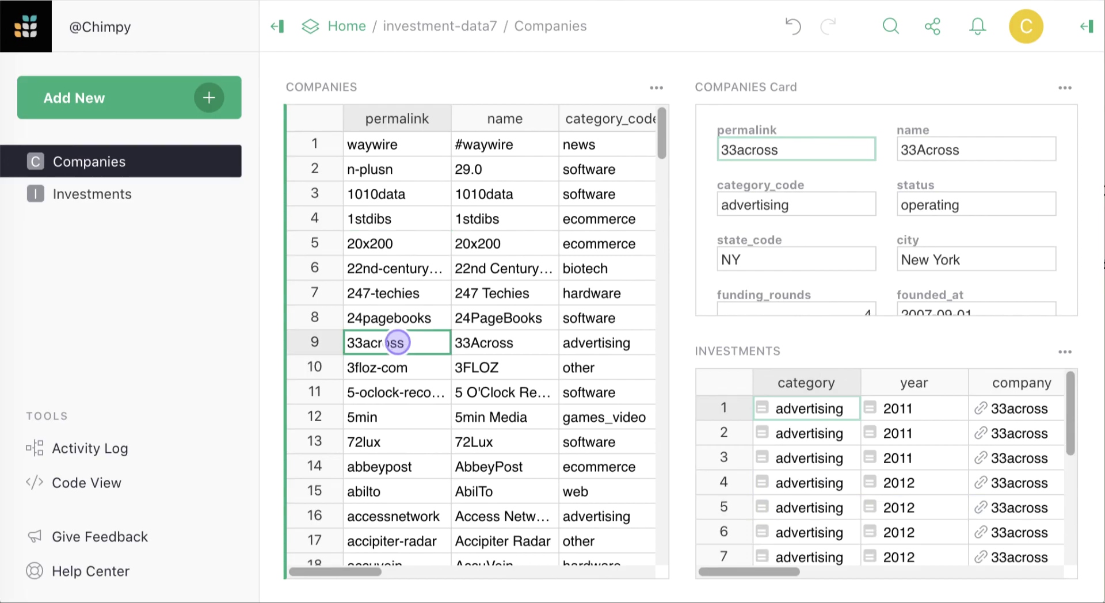